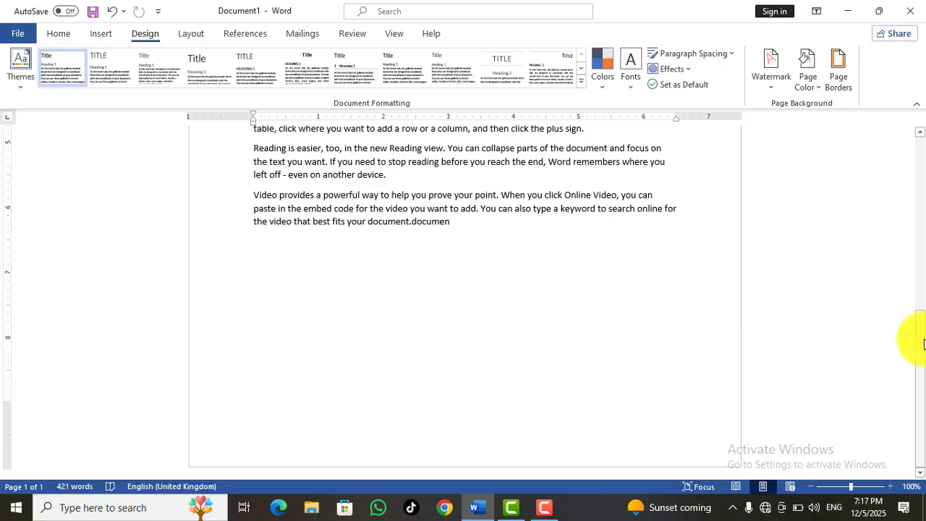
Look through the available document themes and the built-in style sets without choosing one.
{"action": "left_click_drag", "start_coordinate": [923, 343], "coordinate": [916, 193]}
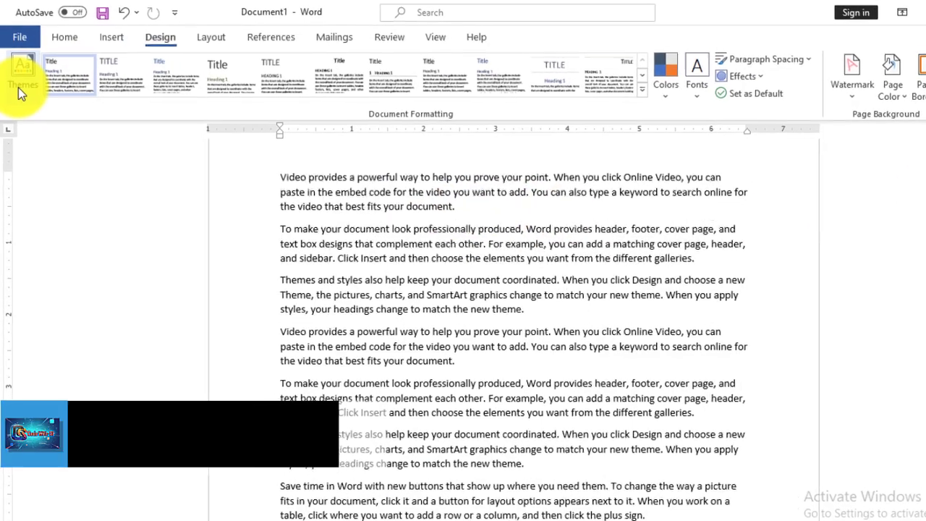
{"action": "left_click", "coordinate": [19, 83]}
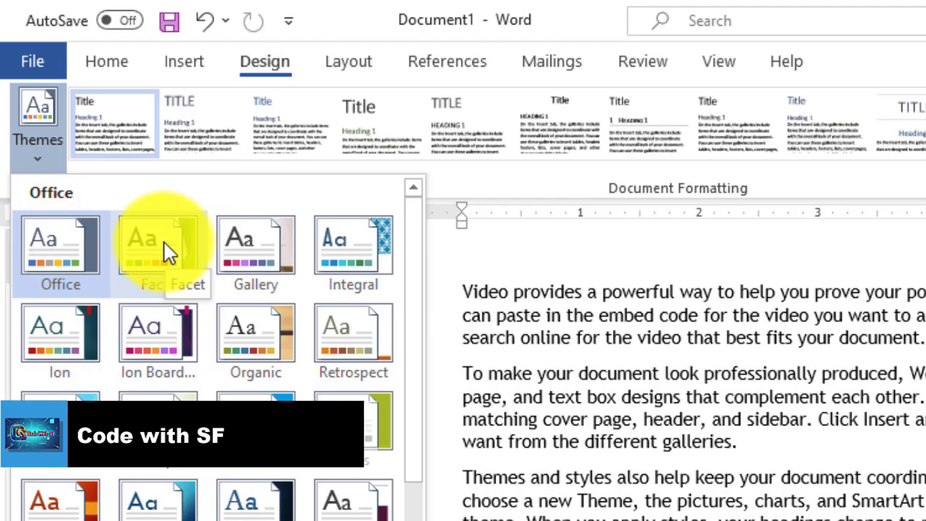
{"action": "left_click", "coordinate": [164, 242]}
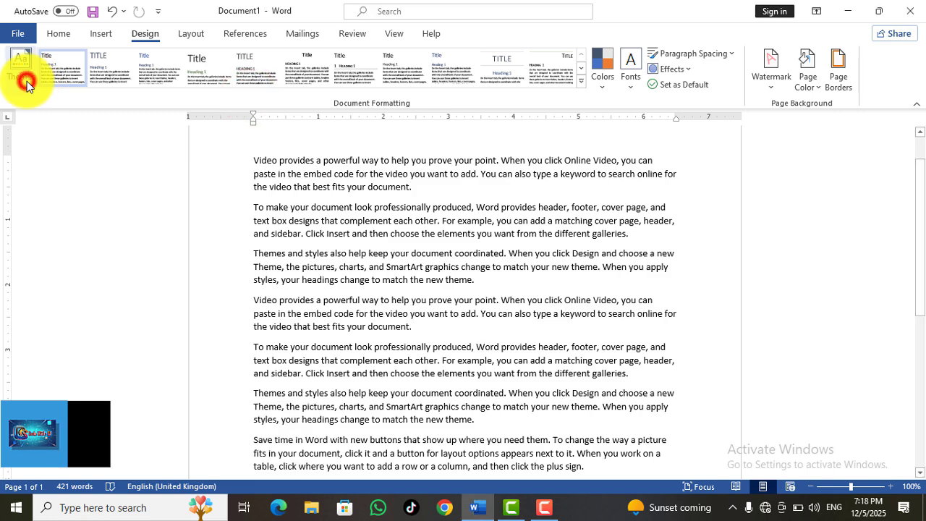
{"action": "left_click", "coordinate": [27, 81]}
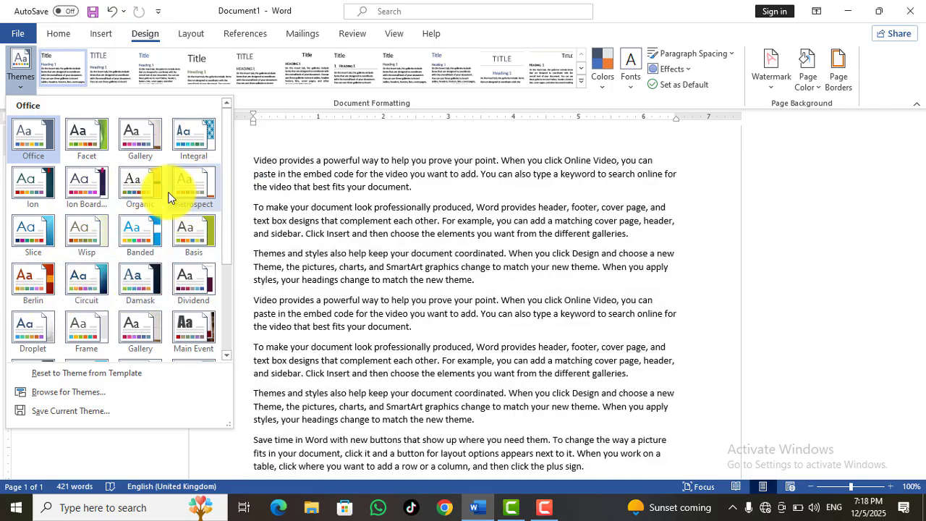
{"action": "left_click", "coordinate": [242, 131]}
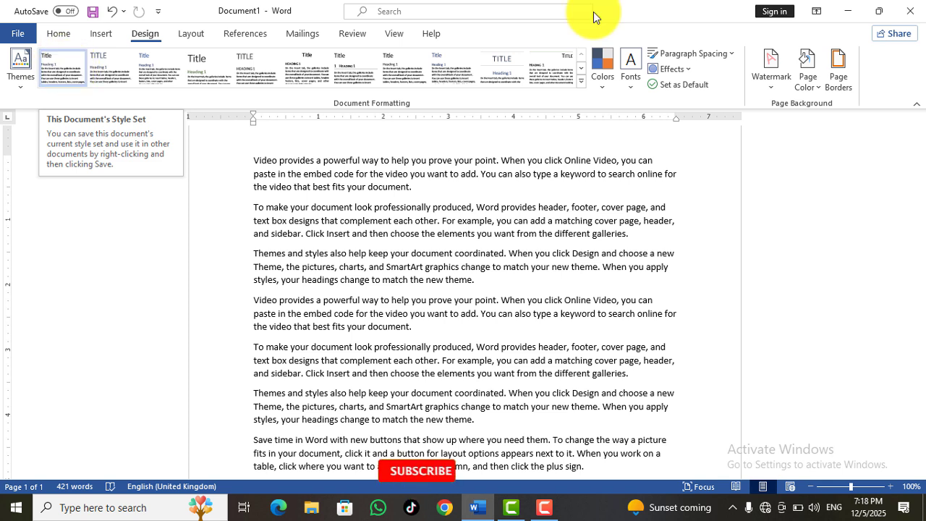
{"action": "left_click", "coordinate": [579, 83]}
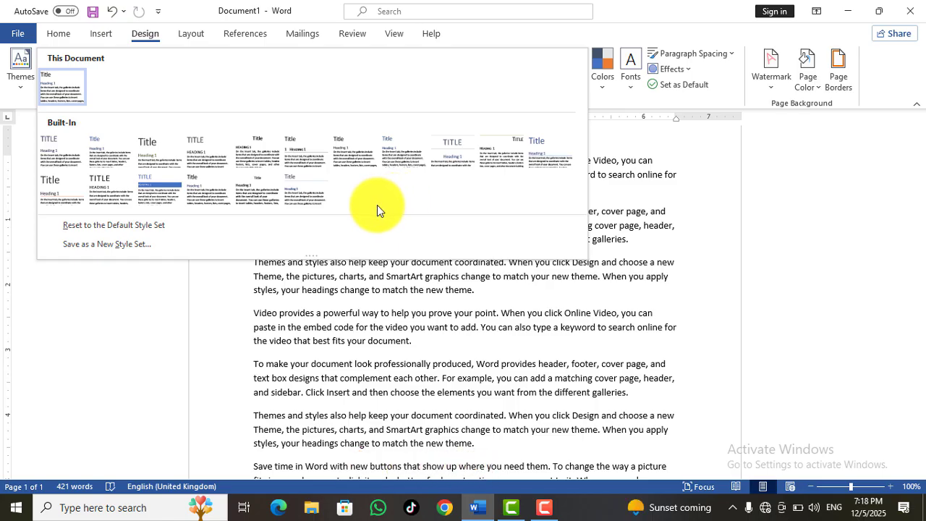
{"action": "left_click", "coordinate": [671, 174]}
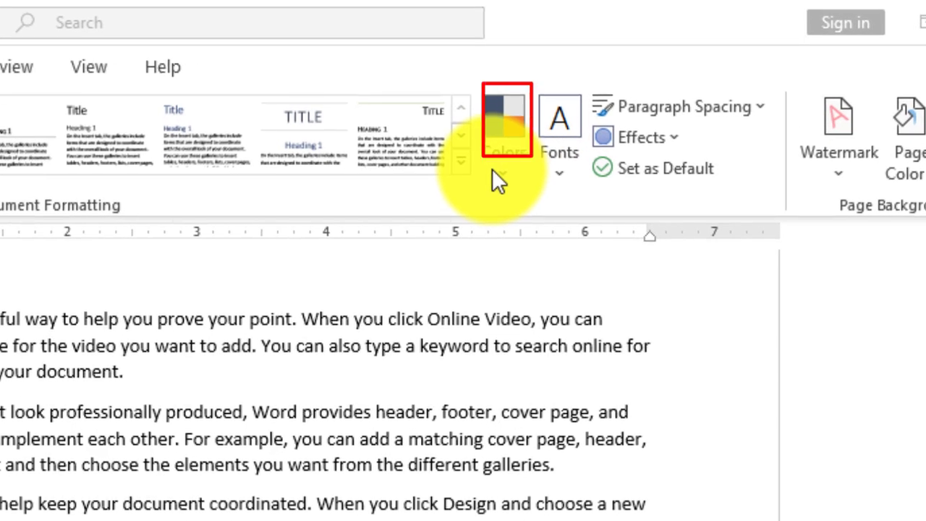
Review the theme color palettes, including the theme colors offered for font color.
{"action": "left_click", "coordinate": [597, 86]}
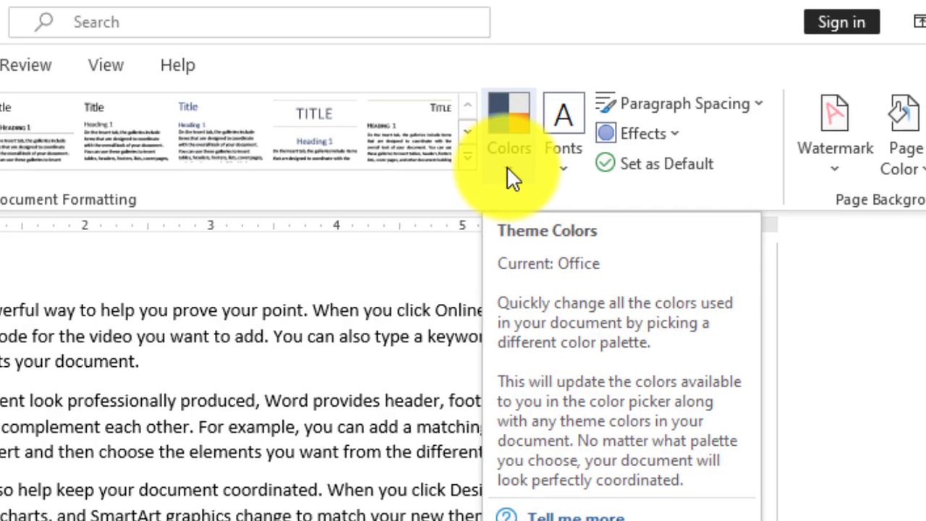
{"action": "left_click", "coordinate": [507, 167]}
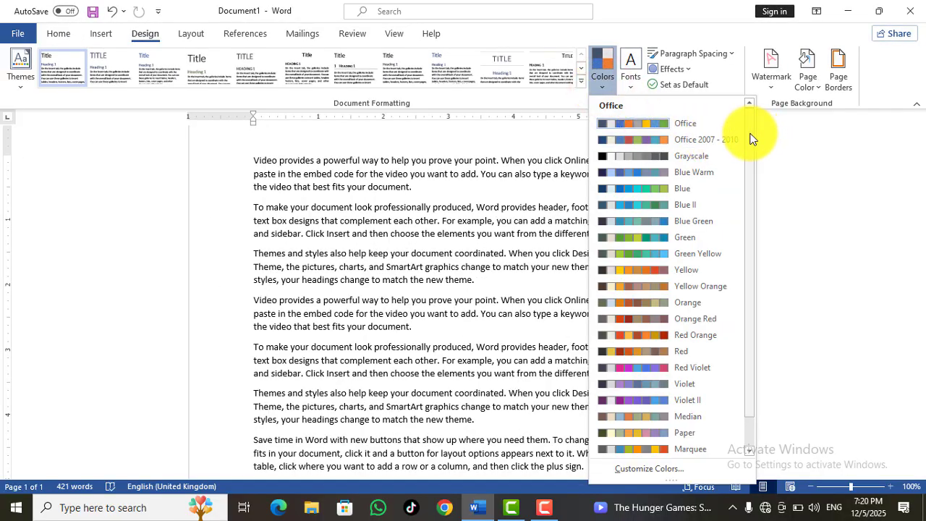
{"action": "left_click", "coordinate": [59, 34]}
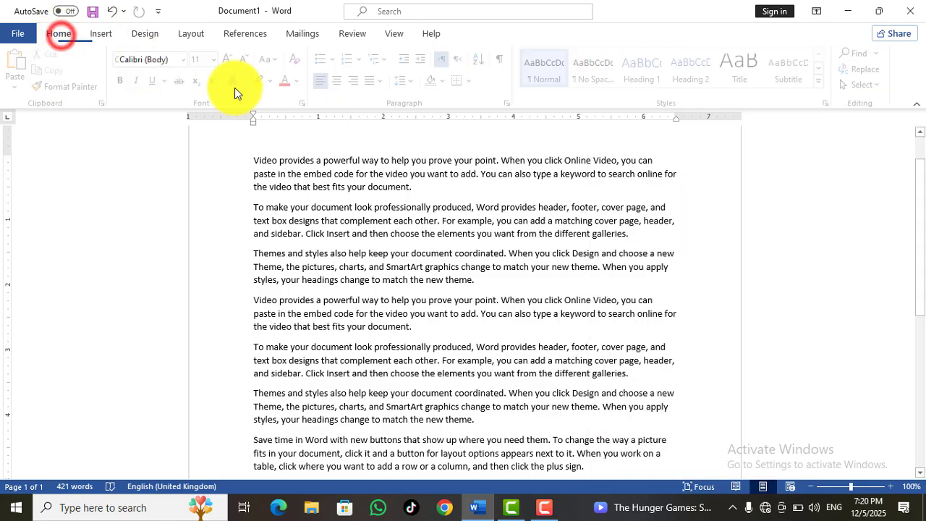
{"action": "left_click", "coordinate": [301, 79]}
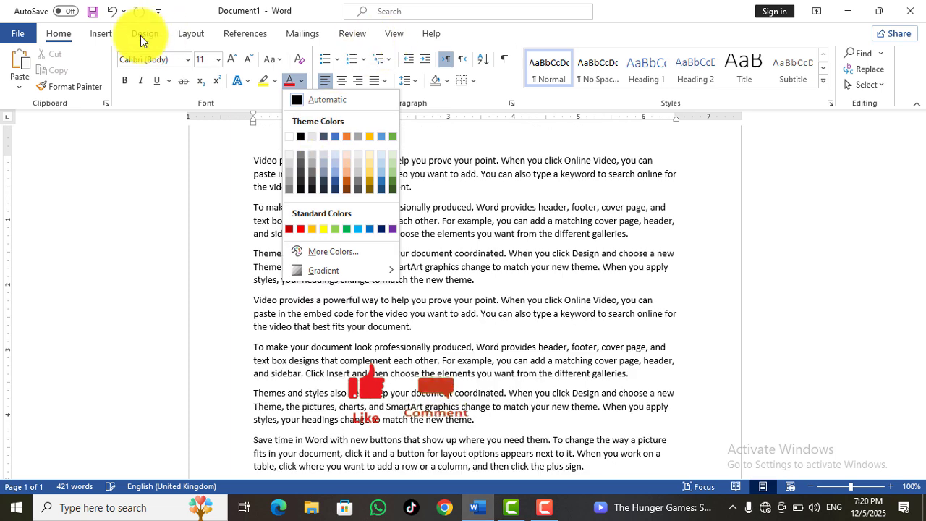
{"action": "left_click", "coordinate": [143, 34]}
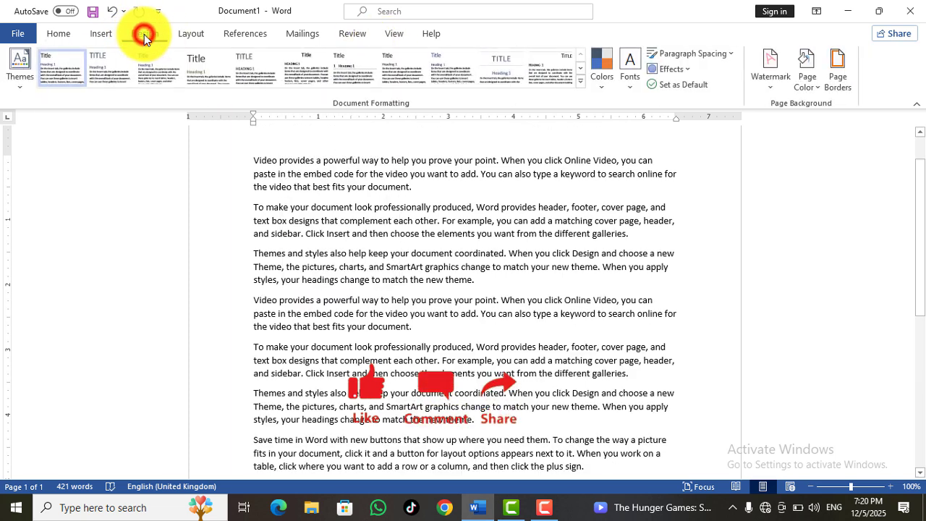
{"action": "left_click", "coordinate": [599, 81]}
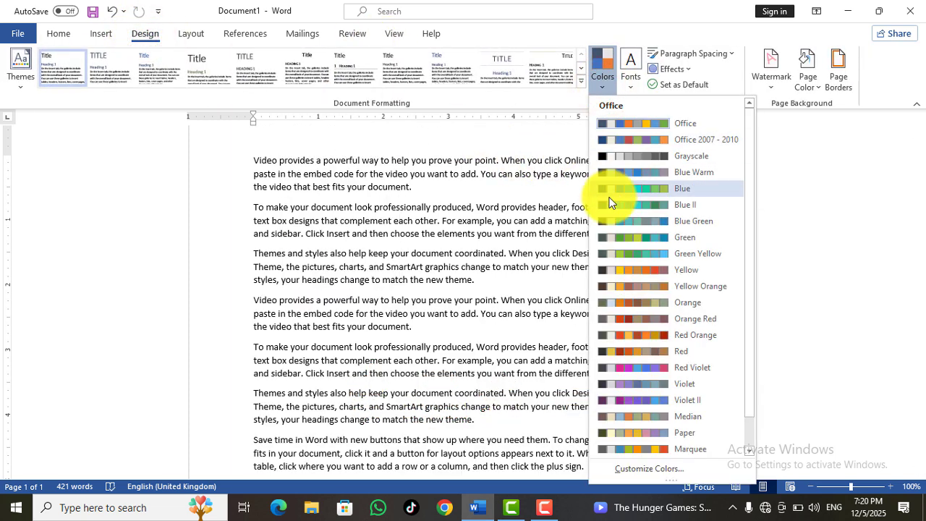
{"action": "left_click_drag", "start_coordinate": [752, 169], "coordinate": [756, 247]}
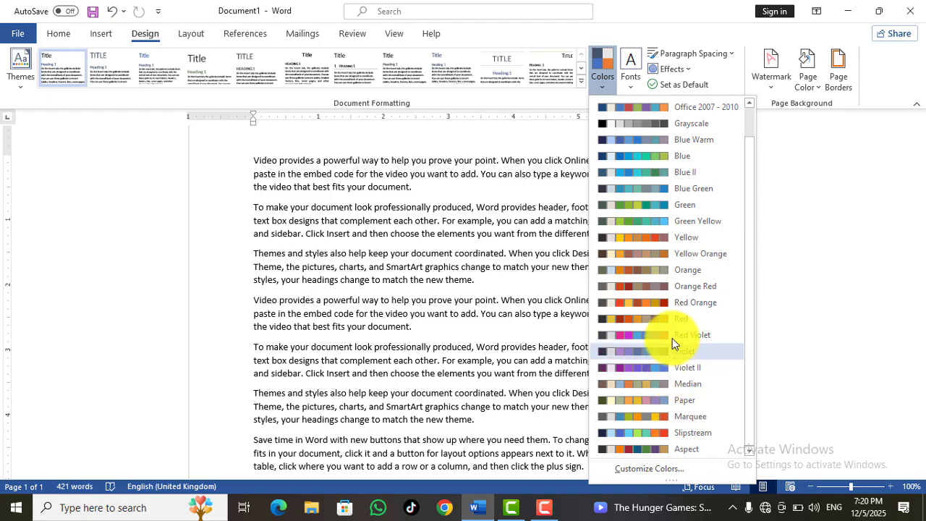
Review the list of theme font pairs and close it without choosing one.
{"action": "left_click", "coordinate": [631, 86]}
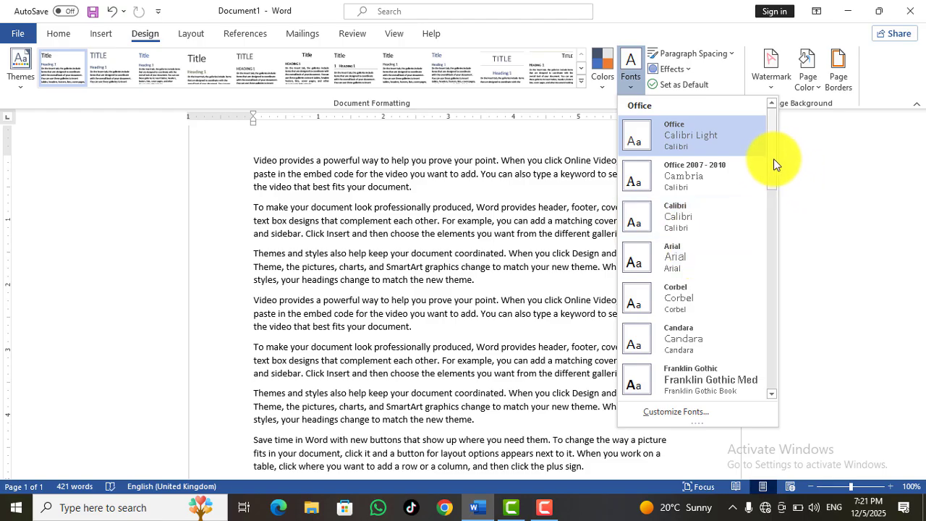
{"action": "left_click_drag", "start_coordinate": [773, 157], "coordinate": [778, 240]}
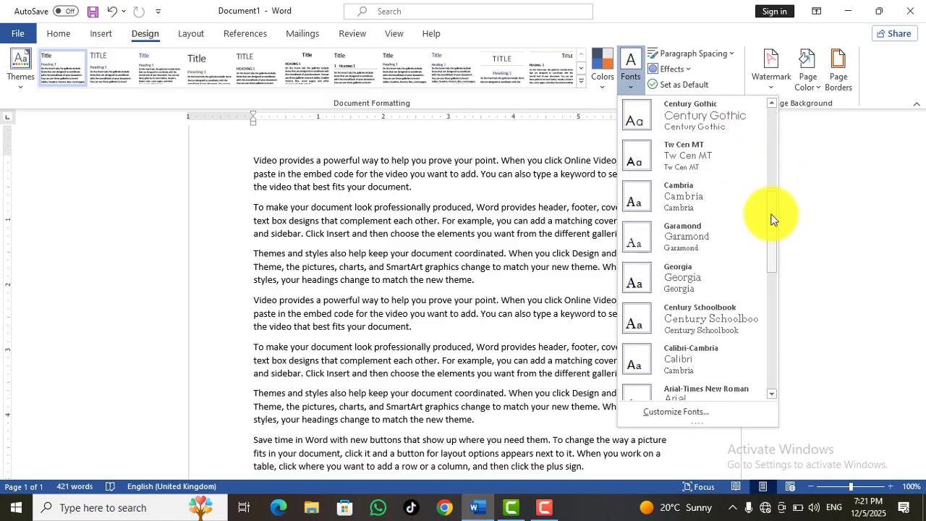
{"action": "left_click_drag", "start_coordinate": [772, 215], "coordinate": [766, 147]}
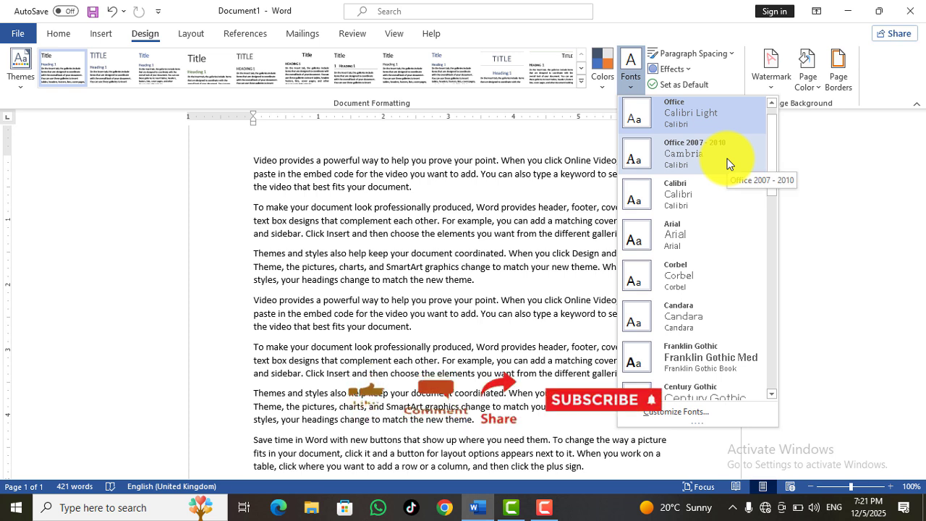
{"action": "left_click", "coordinate": [583, 140]}
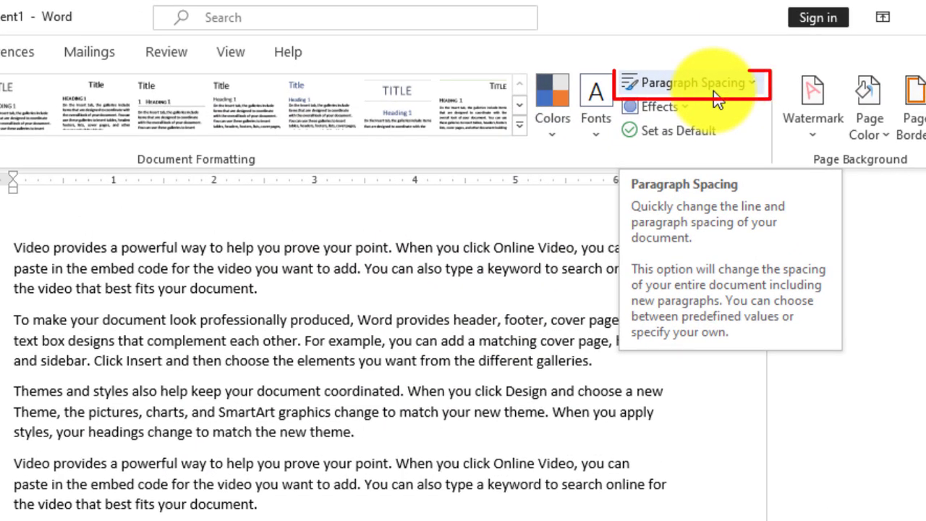
Accept custom paragraph spacing of 0 pt before, 8 pt after and Multiple line spacing at 1.08, only in this document.
{"action": "left_click", "coordinate": [714, 98]}
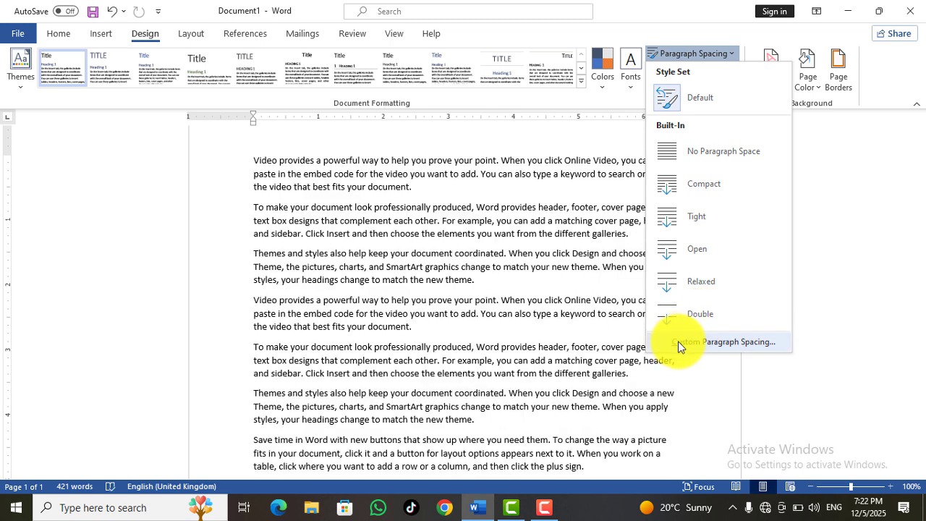
{"action": "left_click", "coordinate": [730, 341]}
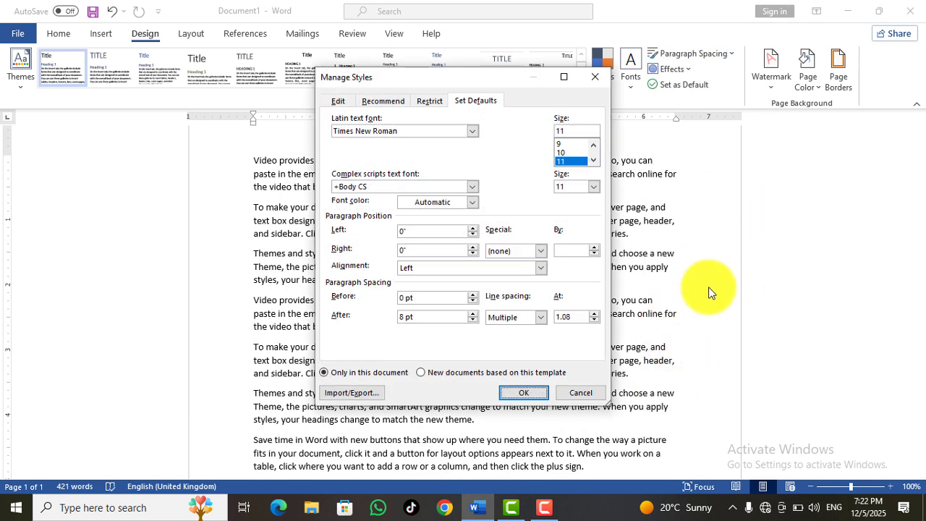
{"action": "left_click", "coordinate": [523, 396]}
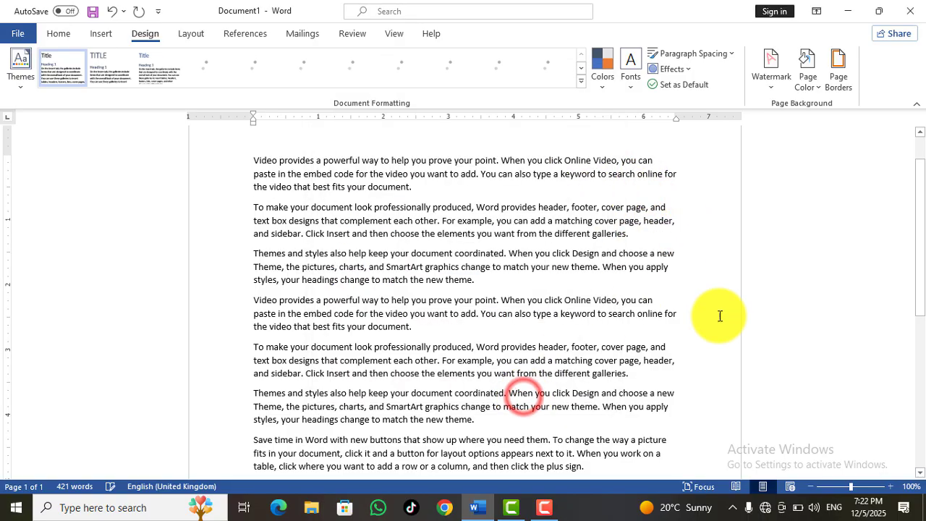
Select the first paragraph and apply the Office 2007 - 2010 theme effects, then decline making the current style set and theme the default.
{"action": "left_click", "coordinate": [672, 70]}
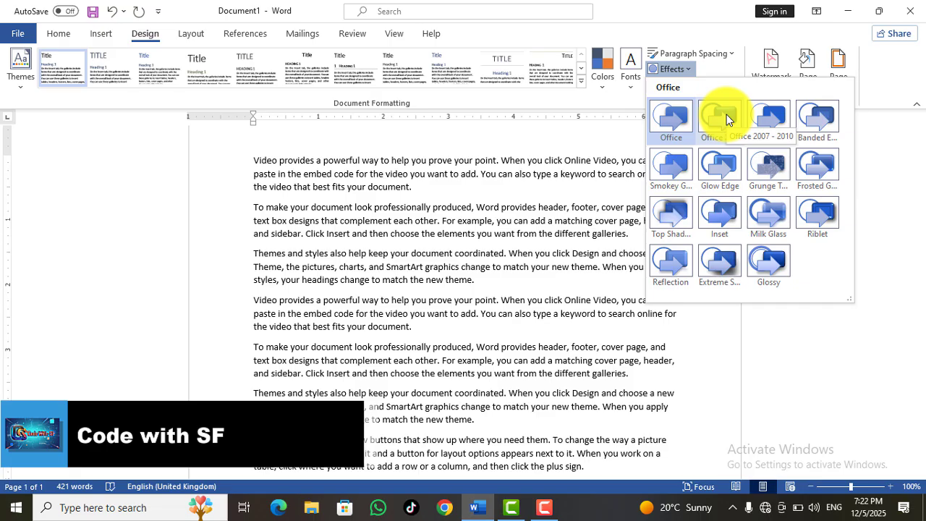
{"action": "left_click", "coordinate": [433, 196]}
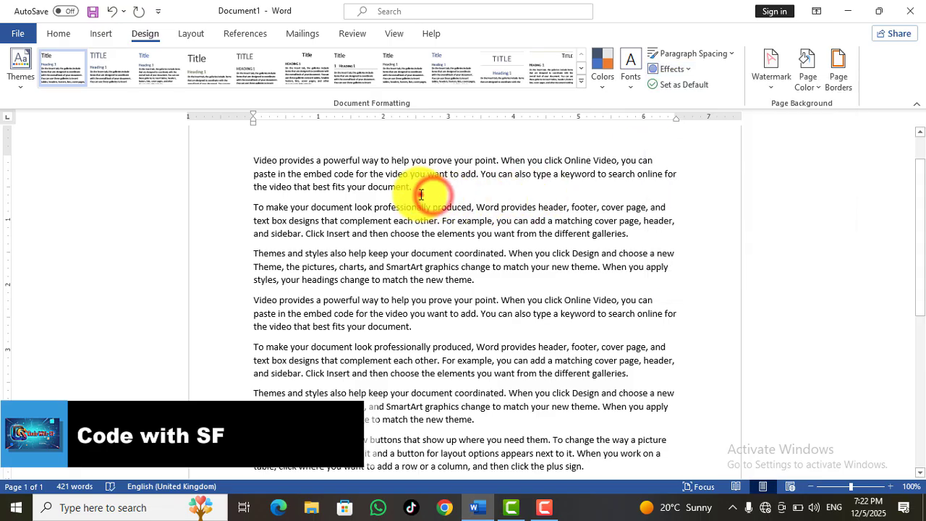
{"action": "left_click_drag", "start_coordinate": [420, 190], "coordinate": [256, 153]}
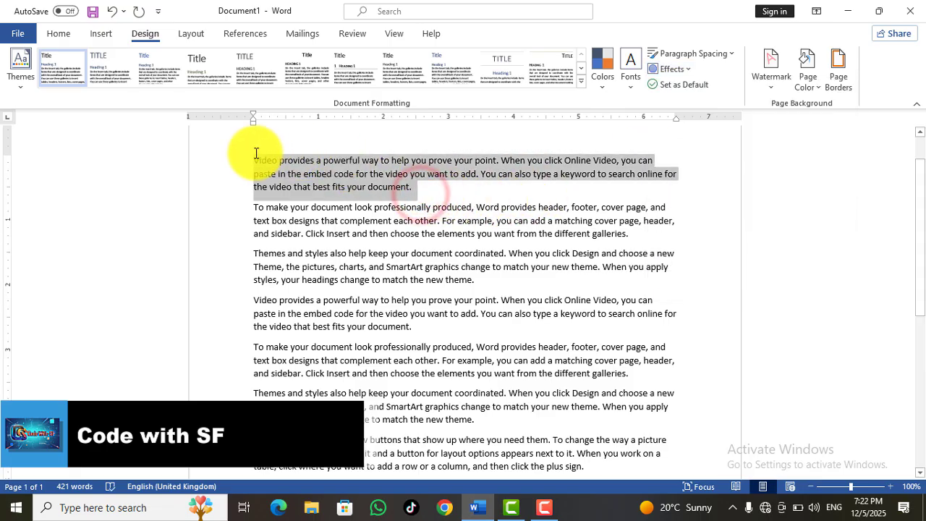
{"action": "left_click", "coordinate": [692, 67]}
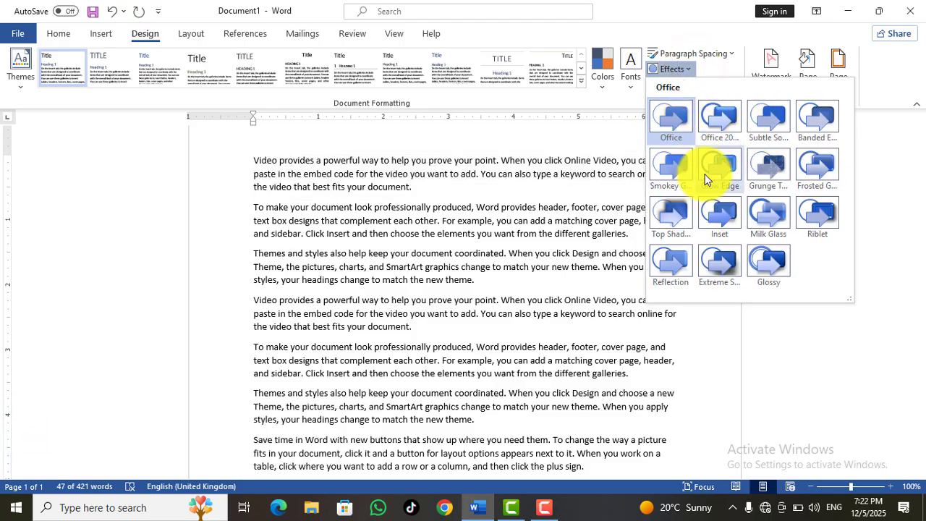
{"action": "left_click", "coordinate": [719, 115]}
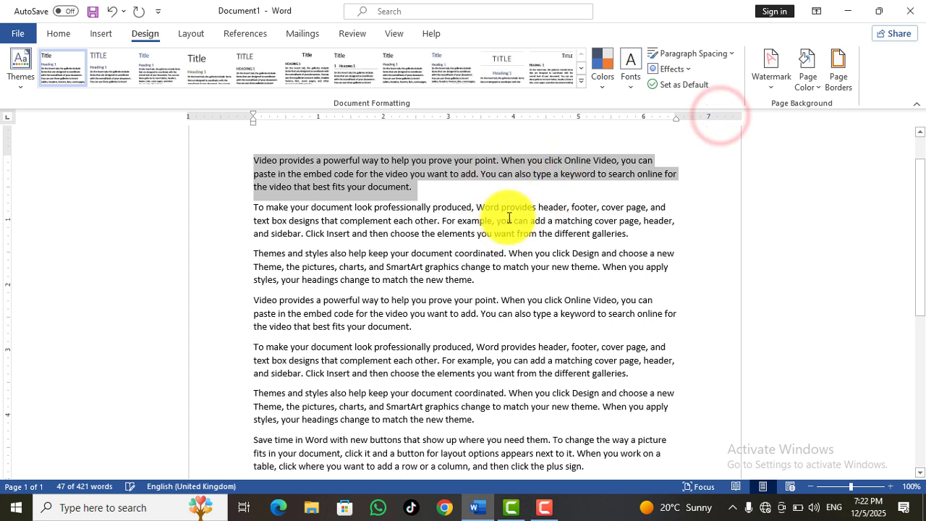
{"action": "left_click", "coordinate": [659, 86]}
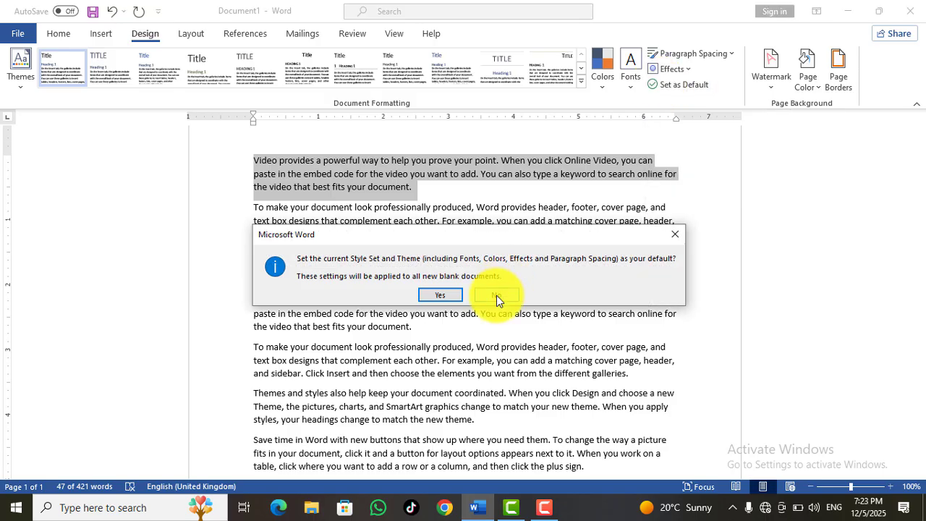
{"action": "left_click", "coordinate": [496, 295]}
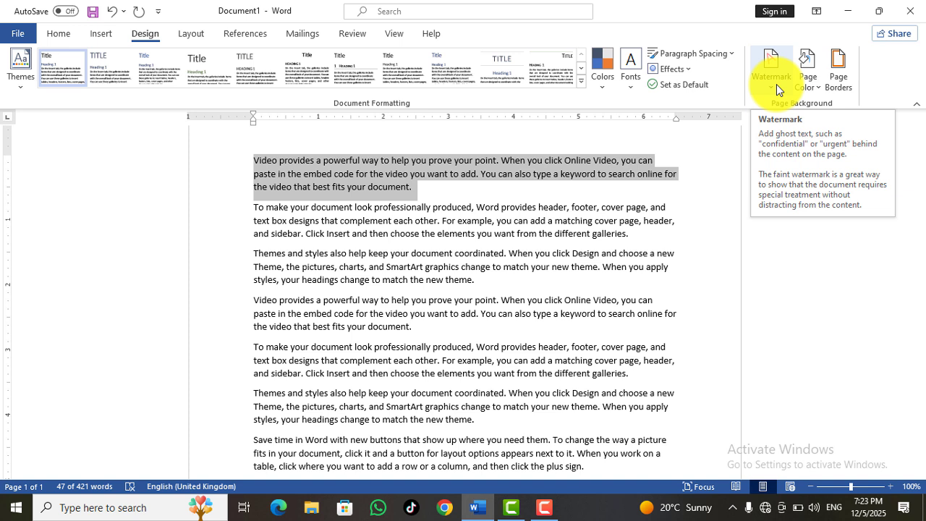
Add a custom text watermark reading ASAP in Calibri, with Auto size, semitransparent color and Diagonal layout.
{"action": "left_click", "coordinate": [776, 84]}
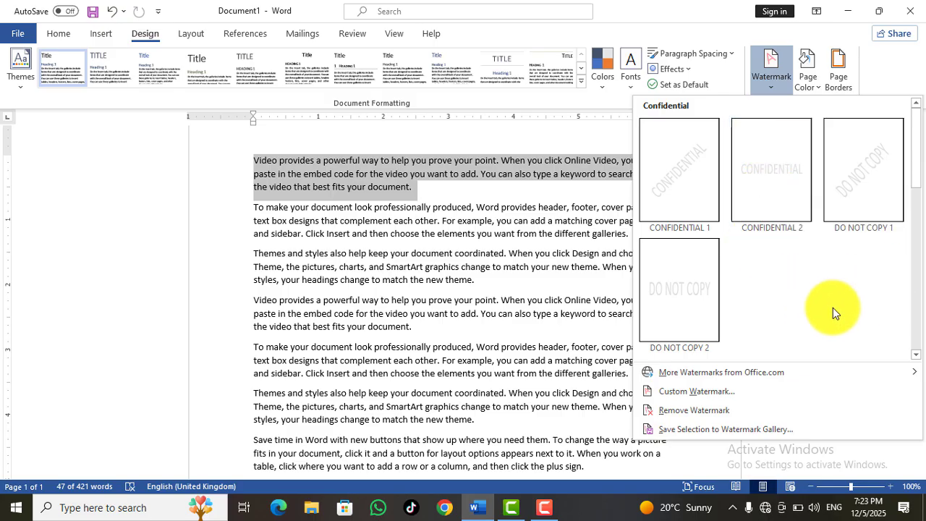
{"action": "mouse_move", "coordinate": [755, 379]}
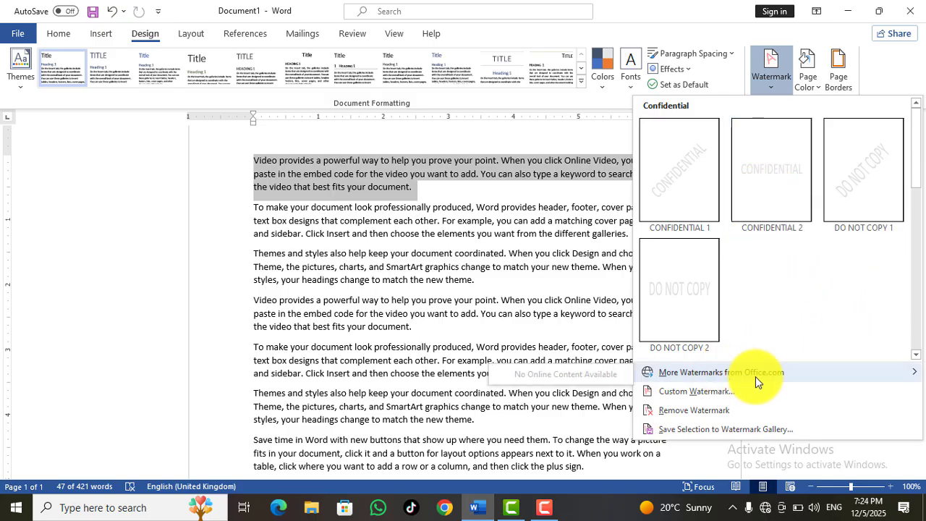
{"action": "left_click", "coordinate": [700, 390]}
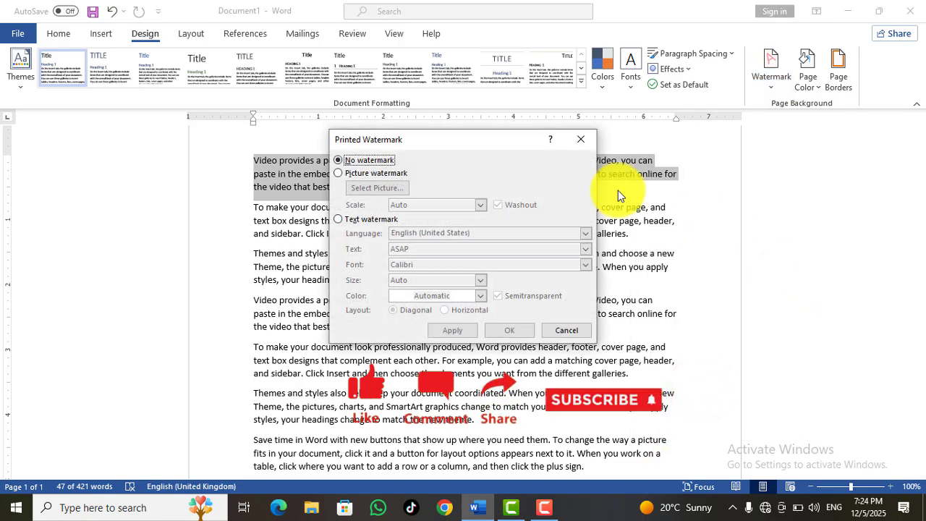
{"action": "left_click", "coordinate": [338, 173]}
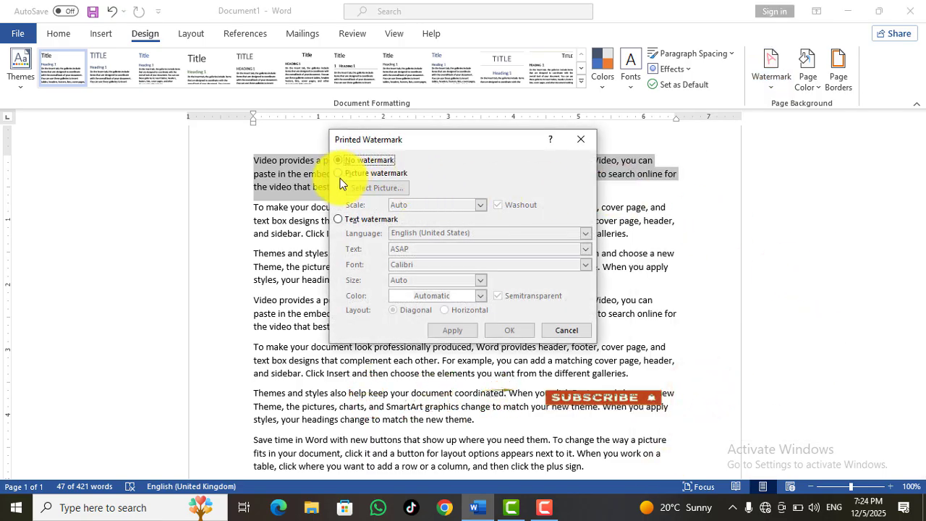
{"action": "left_click", "coordinate": [345, 219]}
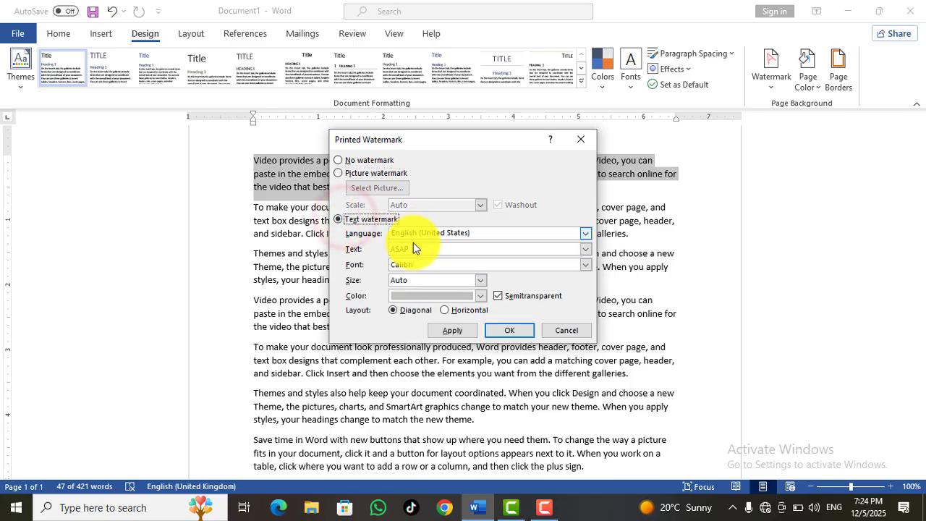
{"action": "left_click", "coordinate": [504, 330]}
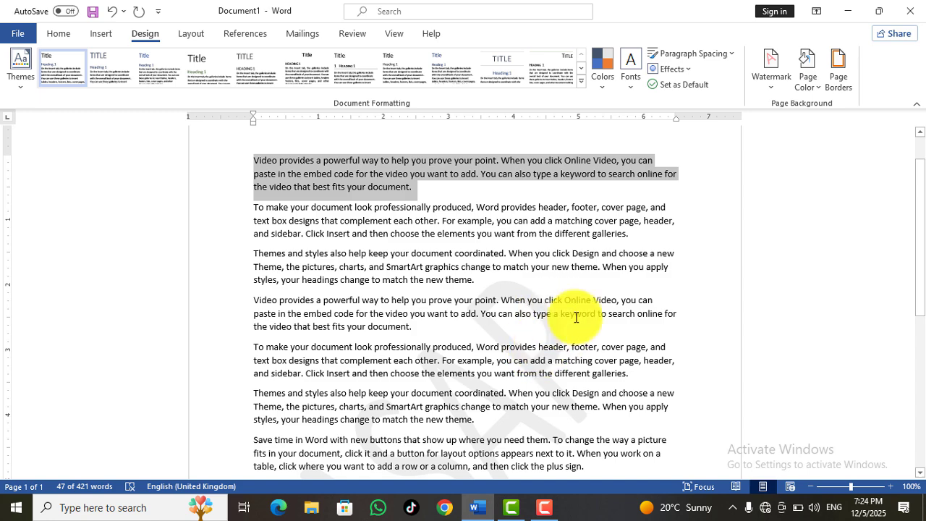
Change the ASAP text watermark's color to standard red.
{"action": "left_click_drag", "start_coordinate": [919, 253], "coordinate": [916, 134]}
{"action": "left_click", "coordinate": [771, 78]}
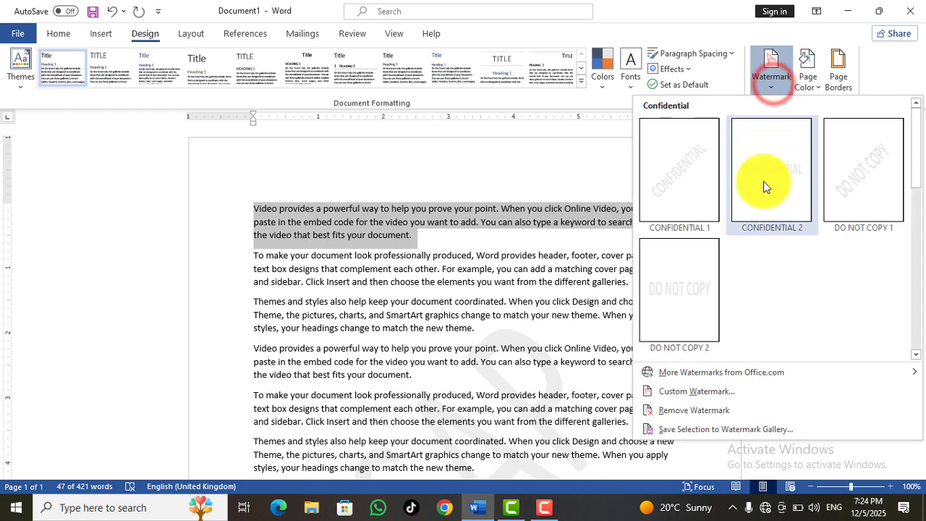
{"action": "left_click", "coordinate": [696, 390]}
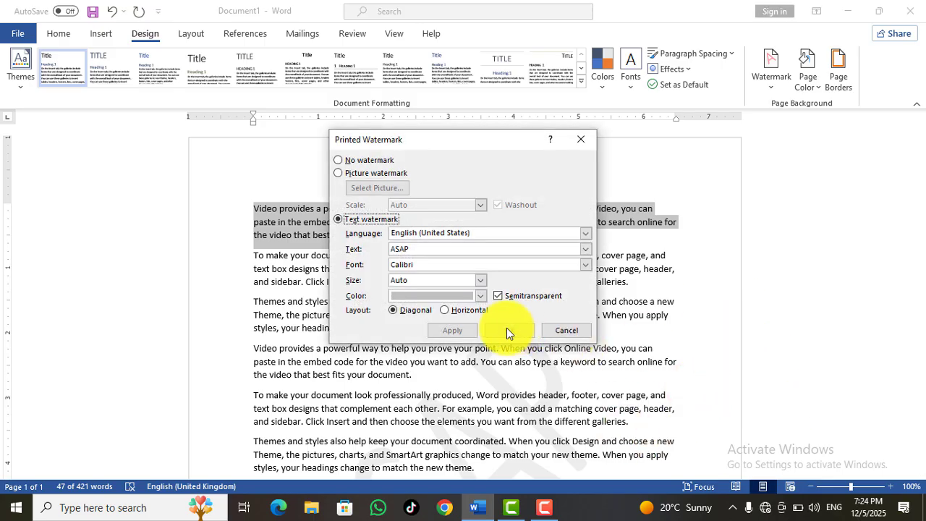
{"action": "left_click", "coordinate": [481, 297]}
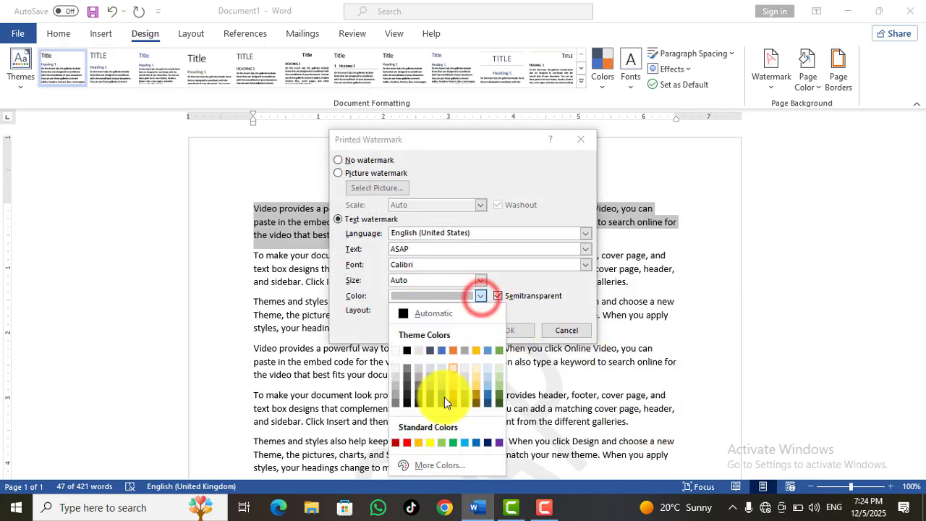
{"action": "left_click", "coordinate": [405, 442]}
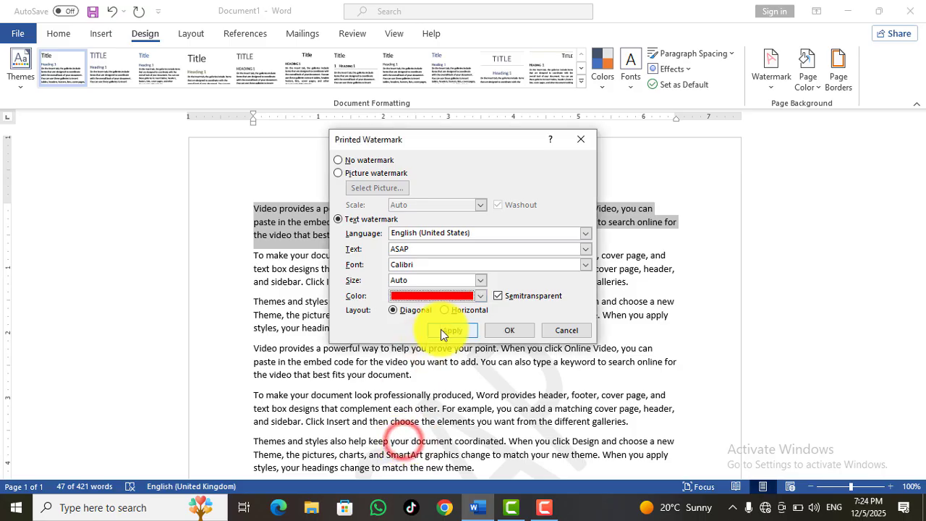
{"action": "left_click", "coordinate": [509, 331]}
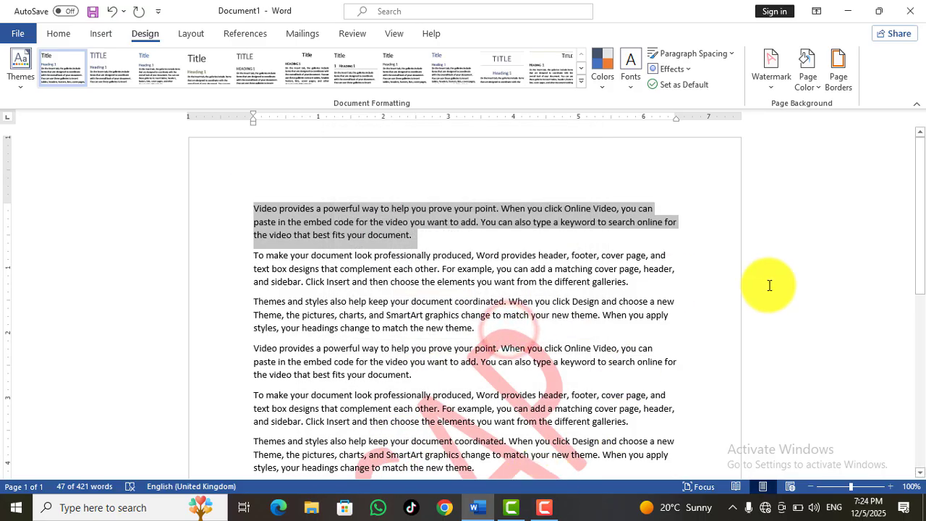
{"action": "left_click_drag", "start_coordinate": [916, 256], "coordinate": [912, 351]}
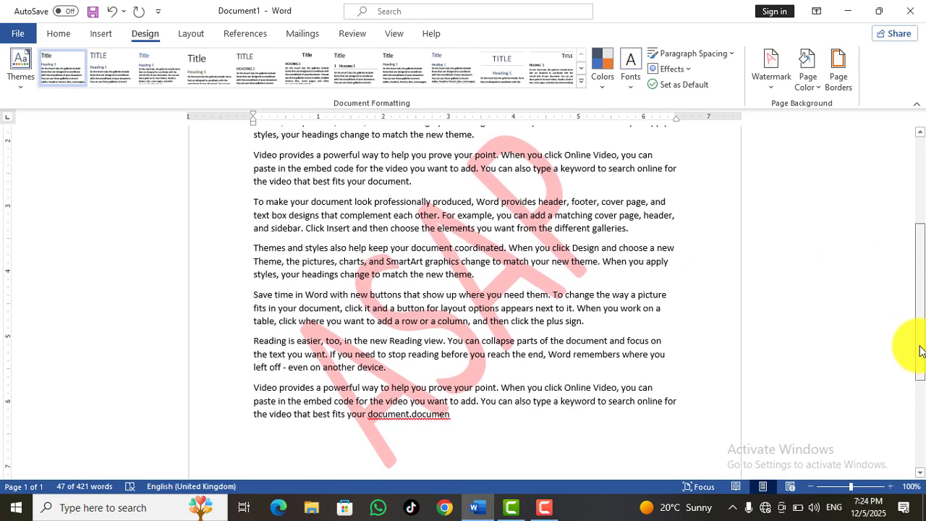
{"action": "left_click_drag", "start_coordinate": [428, 439], "coordinate": [323, 392]}
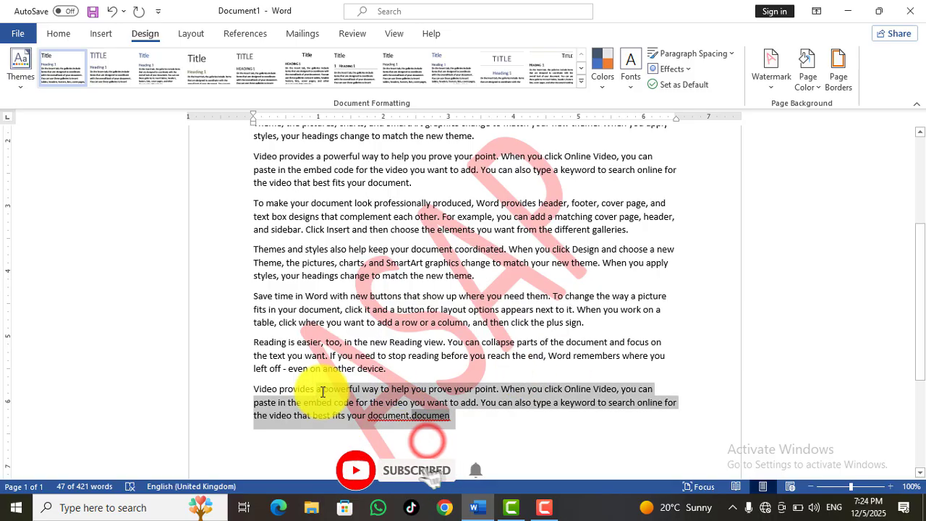
{"action": "left_click", "coordinate": [424, 432]}
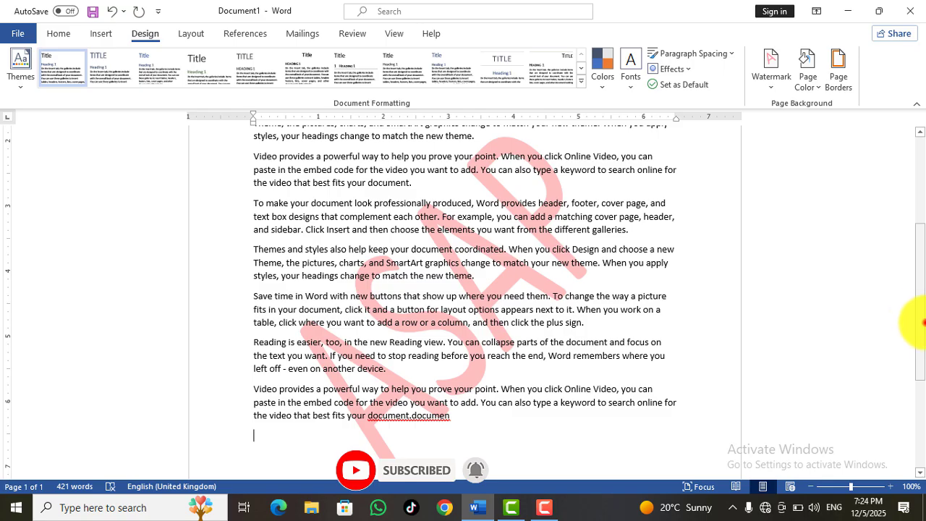
{"action": "scroll", "coordinate": [921, 323], "scroll_direction": "up", "scroll_amount": 4}
{"action": "scroll", "coordinate": [921, 324], "scroll_direction": "down", "scroll_amount": 4}
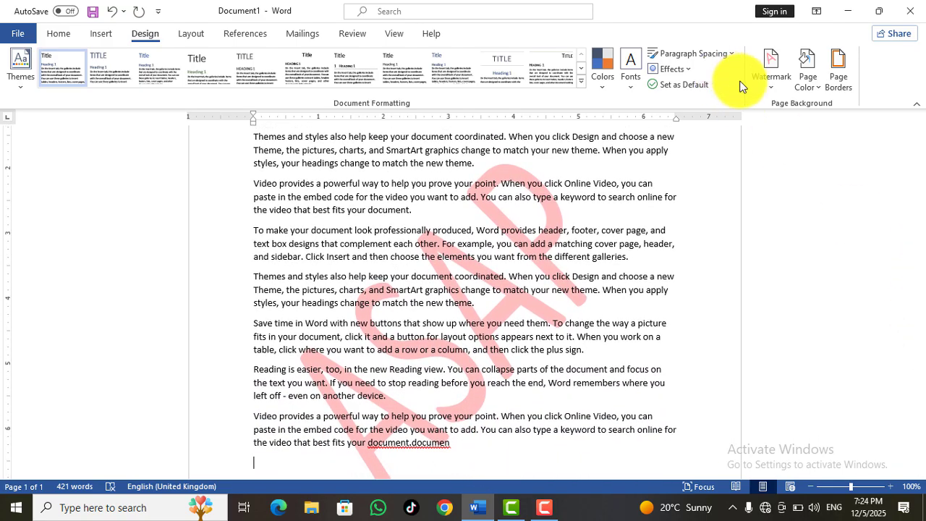
Replace the watermark text with "Code with SF".
{"action": "left_click", "coordinate": [774, 88]}
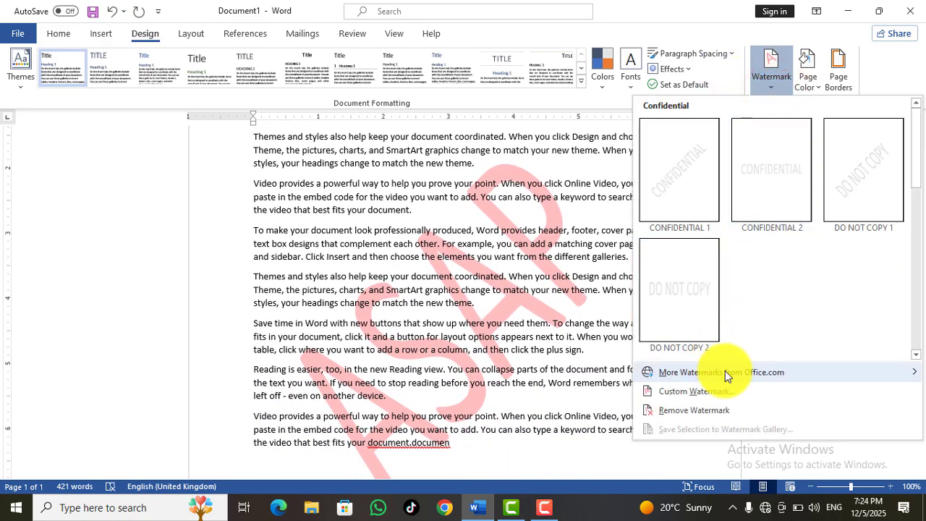
{"action": "left_click", "coordinate": [721, 389]}
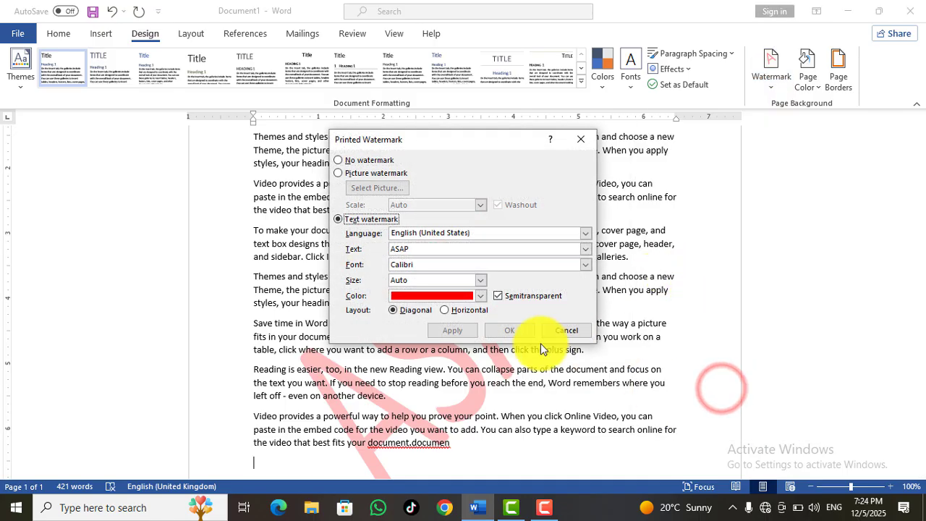
{"action": "left_click", "coordinate": [423, 249]}
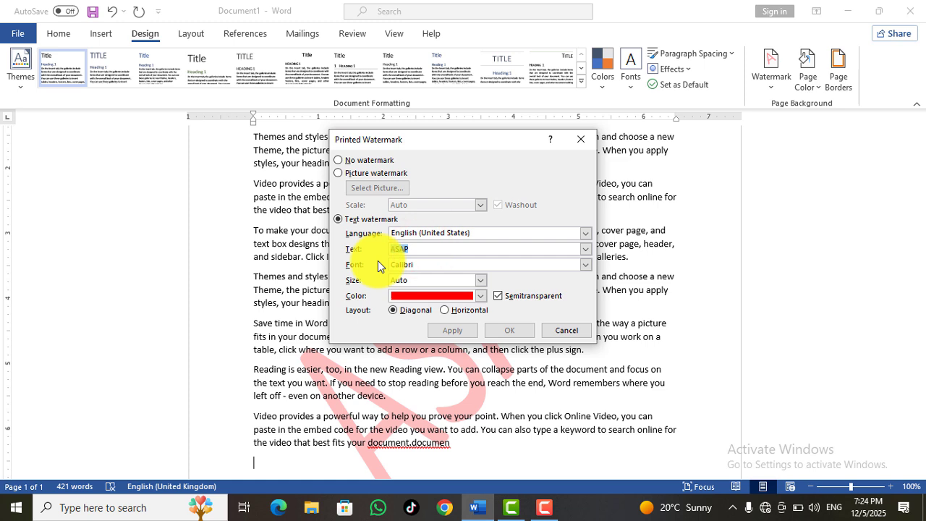
{"action": "type", "text": "C"}
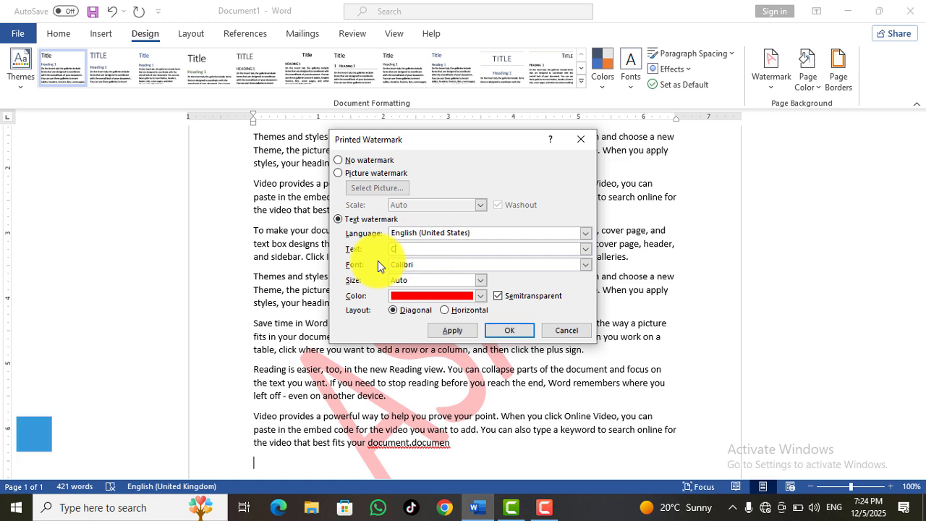
{"action": "type", "text": "ode with SF"}
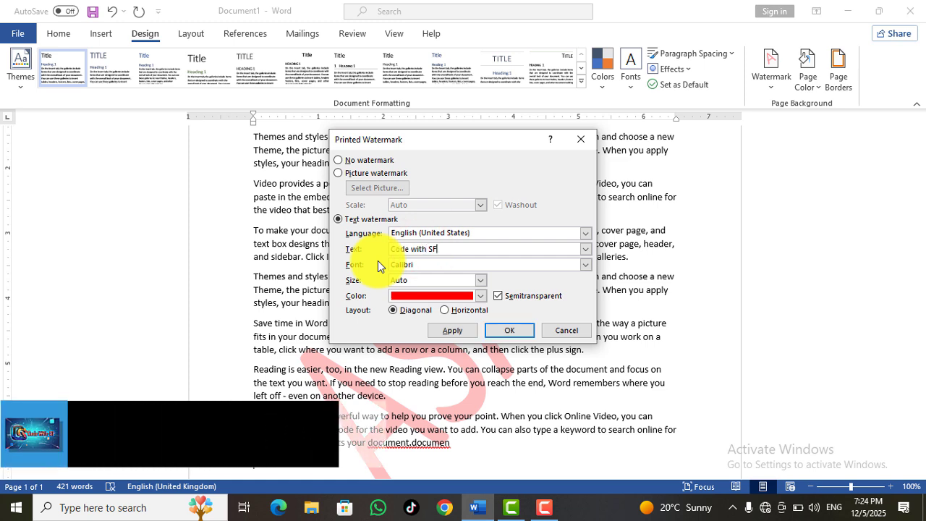
{"action": "left_click", "coordinate": [497, 336]}
{"action": "left_click_drag", "start_coordinate": [923, 270], "coordinate": [925, 303]}
Turn off the semitransparent option for the Code with SF watermark.
{"action": "left_click", "coordinate": [766, 76]}
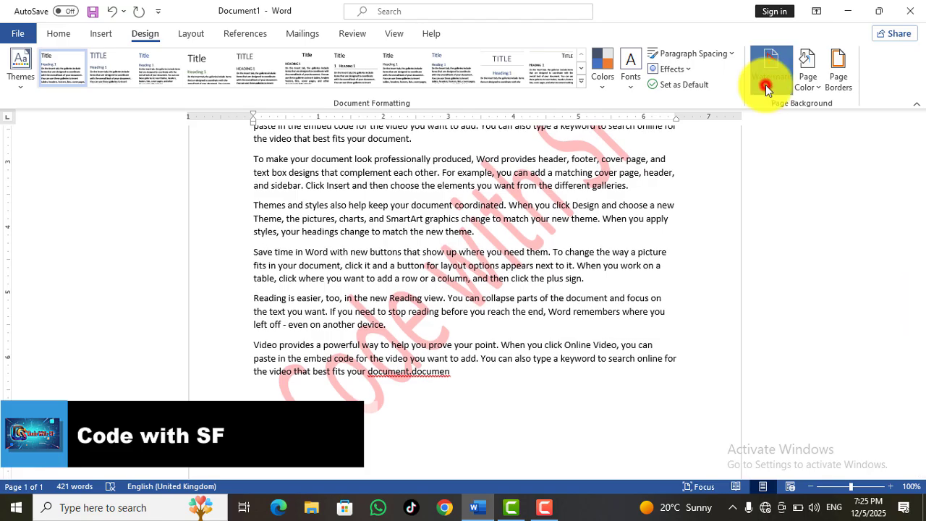
{"action": "left_click", "coordinate": [679, 391]}
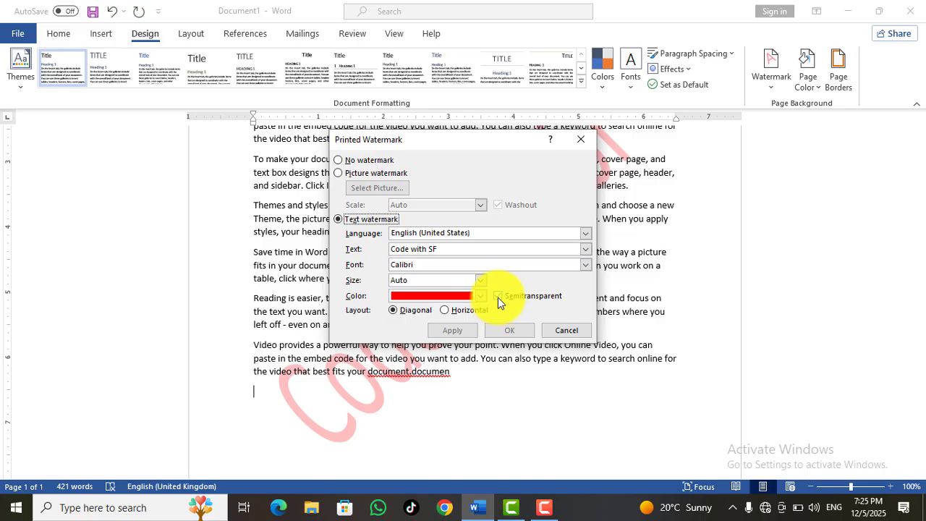
{"action": "left_click", "coordinate": [498, 296]}
{"action": "left_click", "coordinate": [516, 330]}
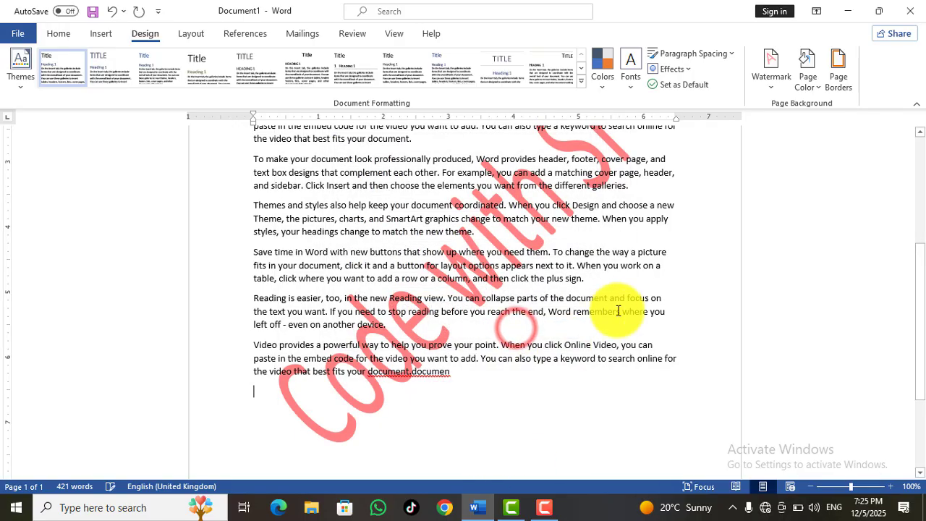
{"action": "left_click_drag", "start_coordinate": [916, 269], "coordinate": [917, 207]}
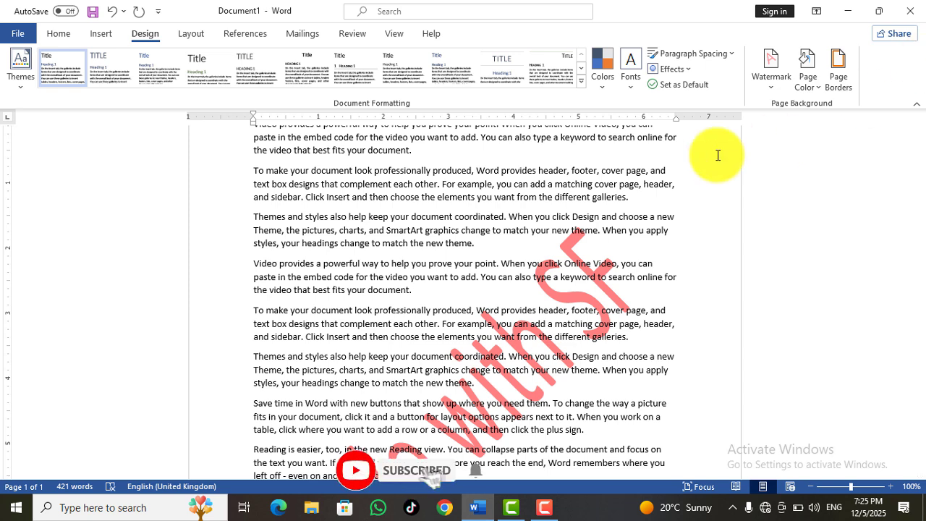
{"action": "left_click", "coordinate": [826, 96]}
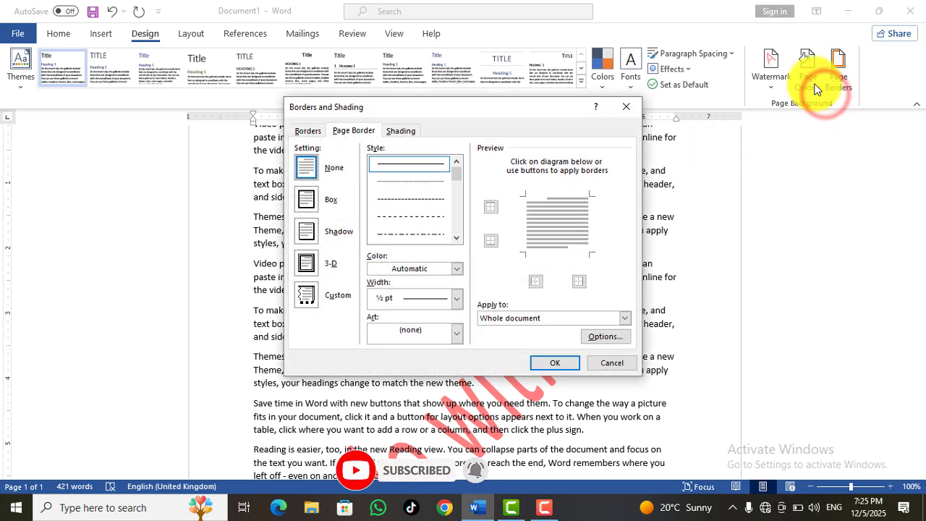
{"action": "left_click", "coordinate": [816, 83]}
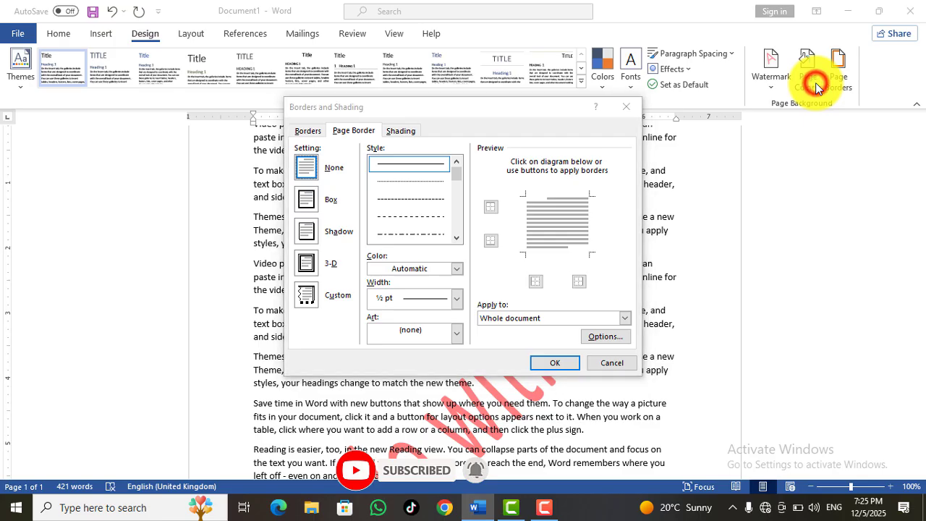
{"action": "left_click", "coordinate": [608, 364]}
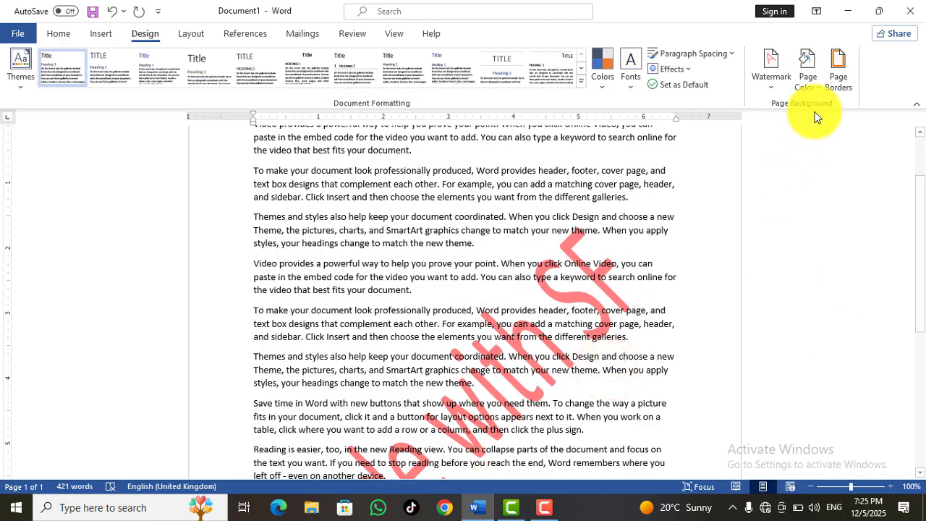
Try a standard green page color, replace it with the darkest black theme shade, and check the page.
{"action": "left_click", "coordinate": [812, 76]}
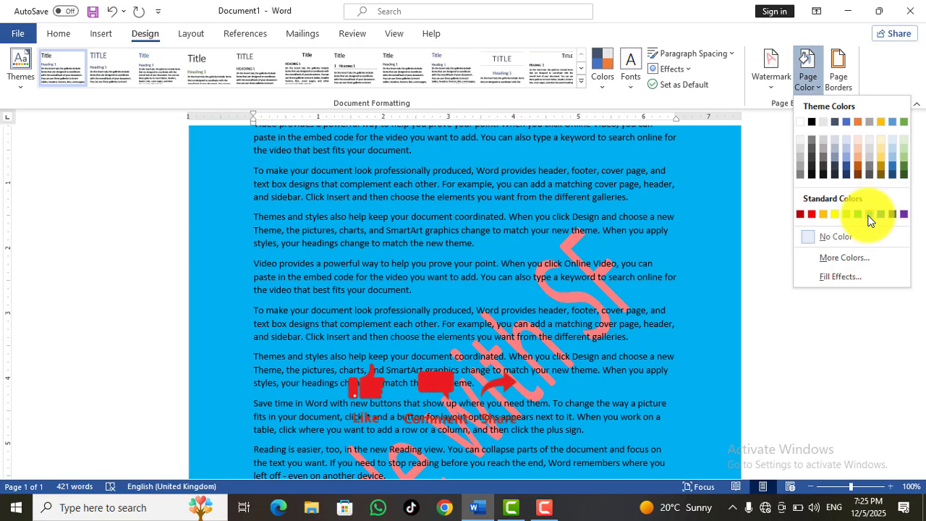
{"action": "left_click", "coordinate": [857, 213]}
{"action": "left_click", "coordinate": [806, 72]}
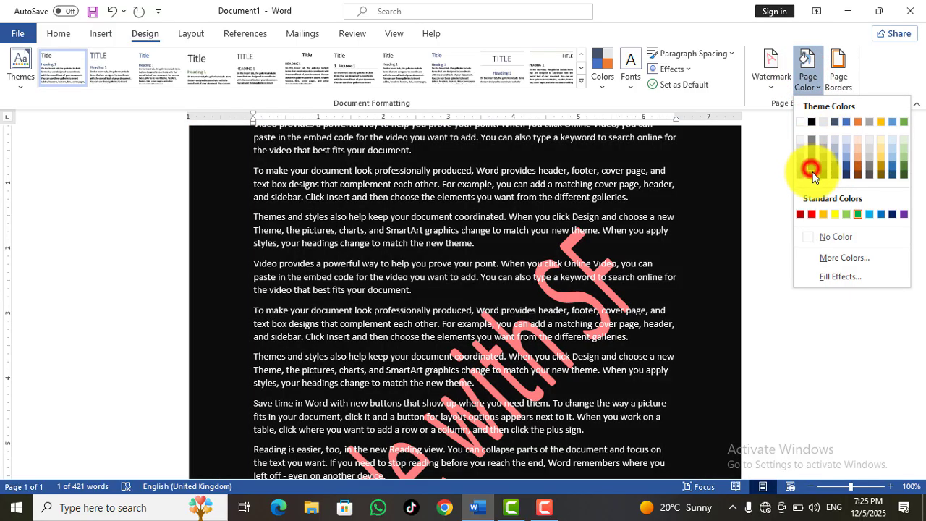
{"action": "left_click", "coordinate": [810, 168]}
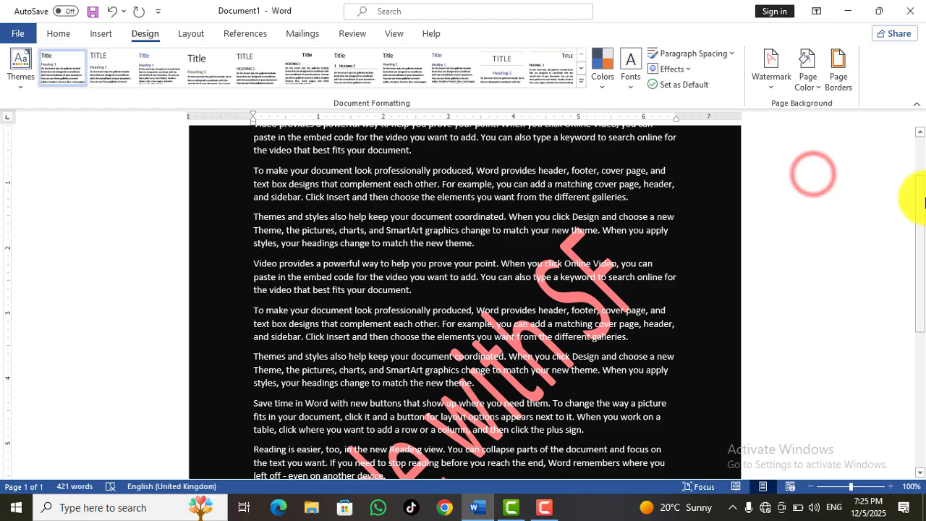
{"action": "scroll", "coordinate": [918, 239], "scroll_direction": "down", "scroll_amount": 3}
{"action": "left_click_drag", "start_coordinate": [921, 269], "coordinate": [923, 167]}
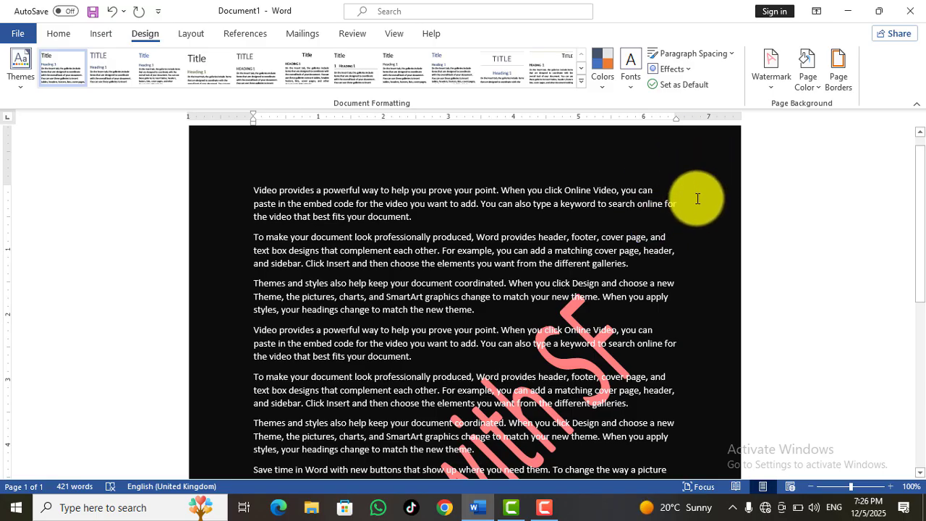
Remove the page background by setting the page color to No Color.
{"action": "left_click", "coordinate": [809, 83]}
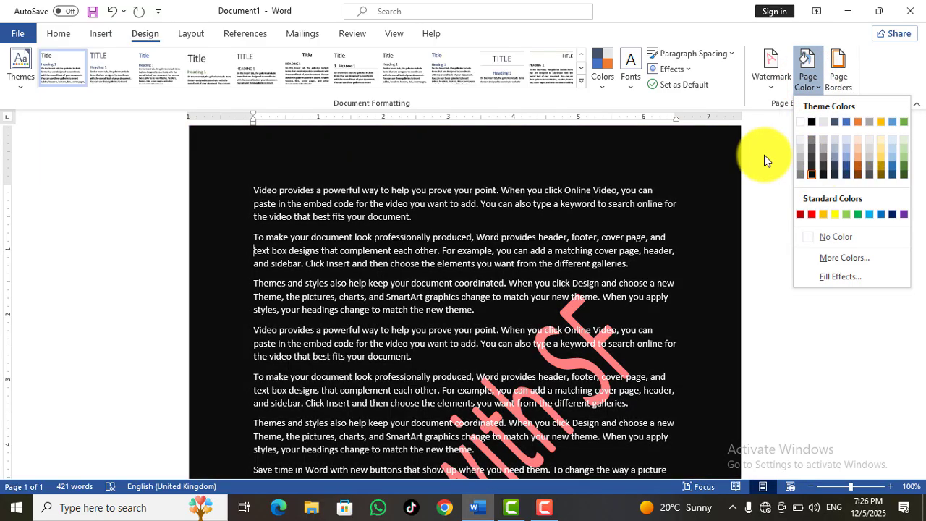
{"action": "left_click", "coordinate": [764, 155]}
{"action": "left_click", "coordinate": [812, 86]}
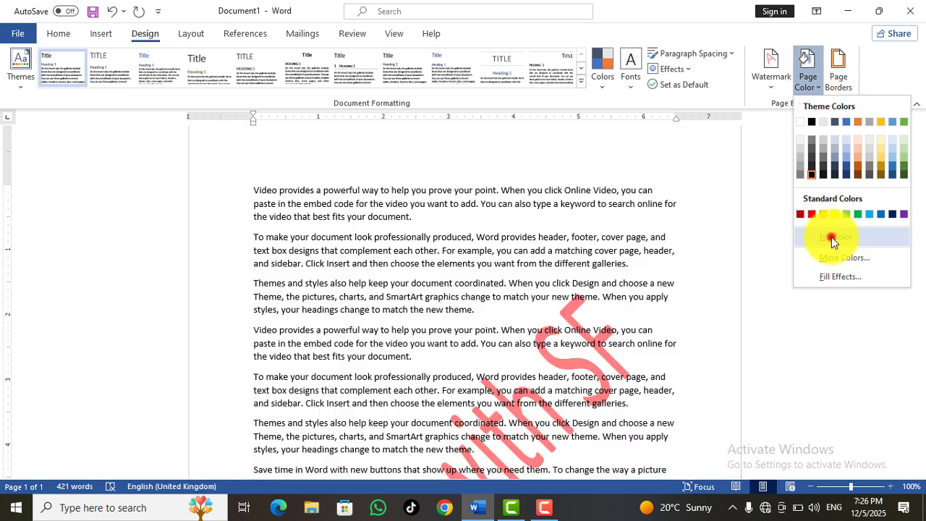
{"action": "left_click", "coordinate": [831, 237]}
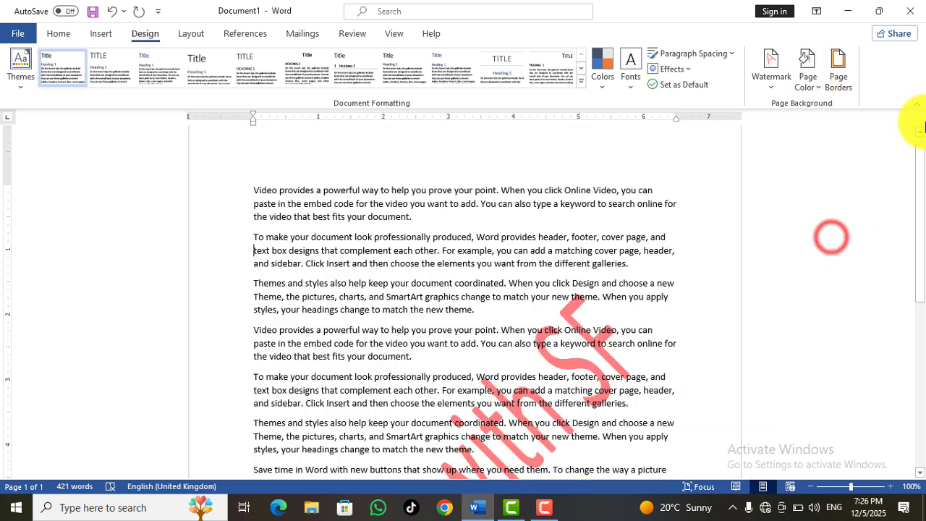
Add a page border around the whole document using the finely dashed line style, Automatic color and ½ pt width.
{"action": "left_click", "coordinate": [844, 79]}
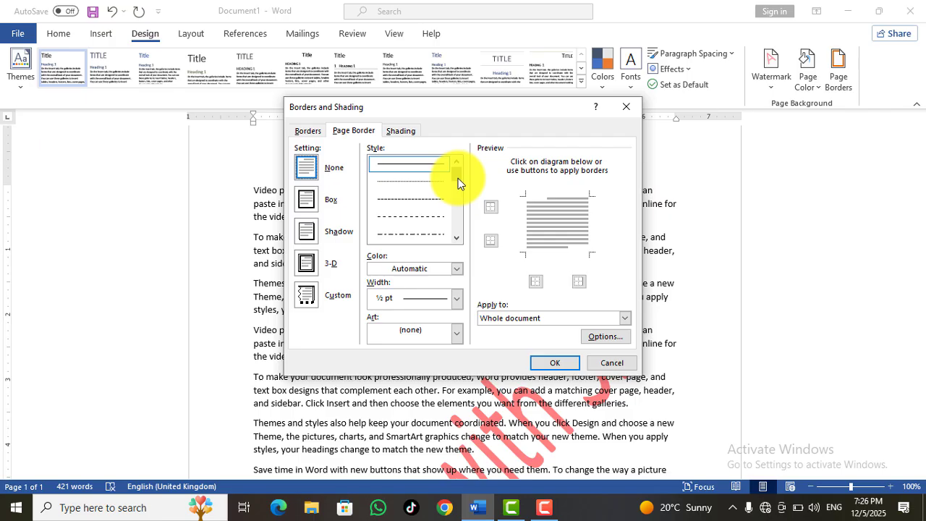
{"action": "left_click_drag", "start_coordinate": [457, 178], "coordinate": [461, 183]}
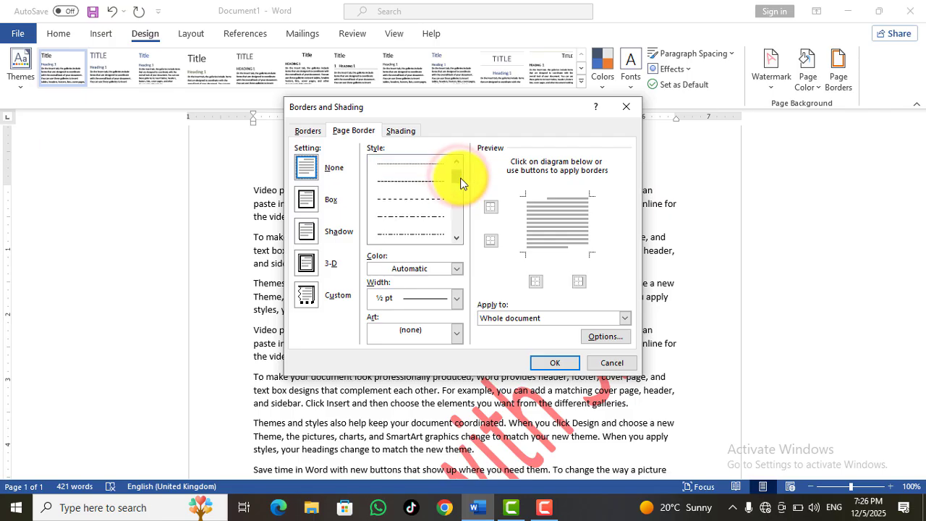
{"action": "left_click", "coordinate": [408, 188]}
{"action": "left_click", "coordinate": [546, 359]}
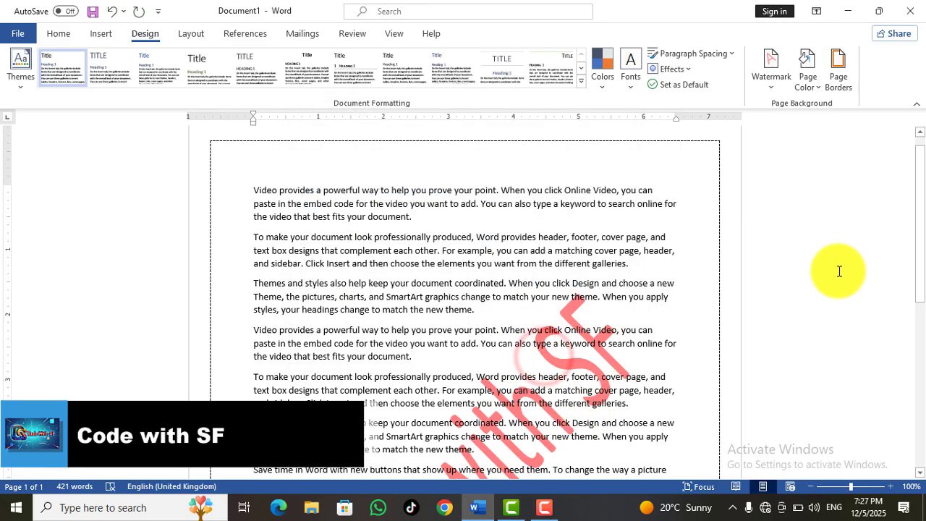
{"action": "mouse_move", "coordinate": [917, 174]}
{"action": "left_mouse_down"}
{"action": "mouse_move", "coordinate": [917, 258]}
{"action": "mouse_move", "coordinate": [917, 145]}
{"action": "left_mouse_up"}
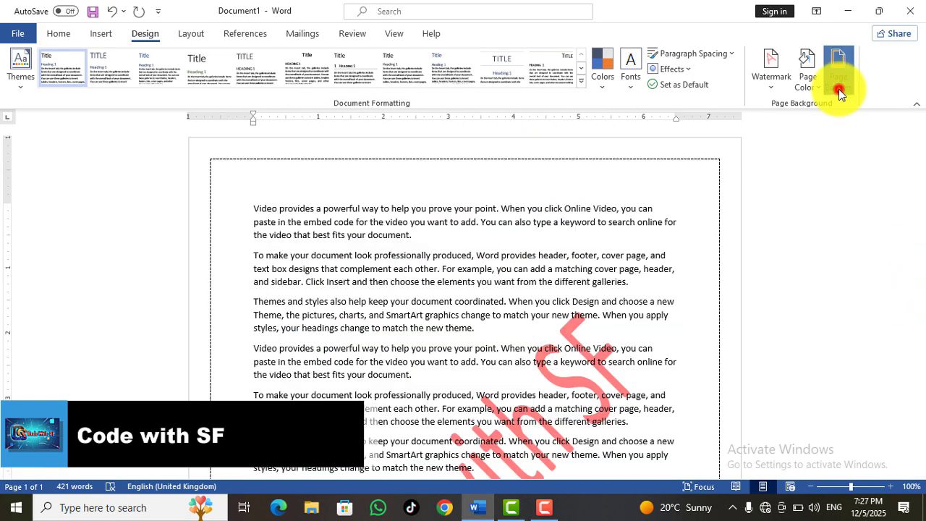
Change the page border's line style to a thin double line for the whole document.
{"action": "left_click", "coordinate": [838, 72]}
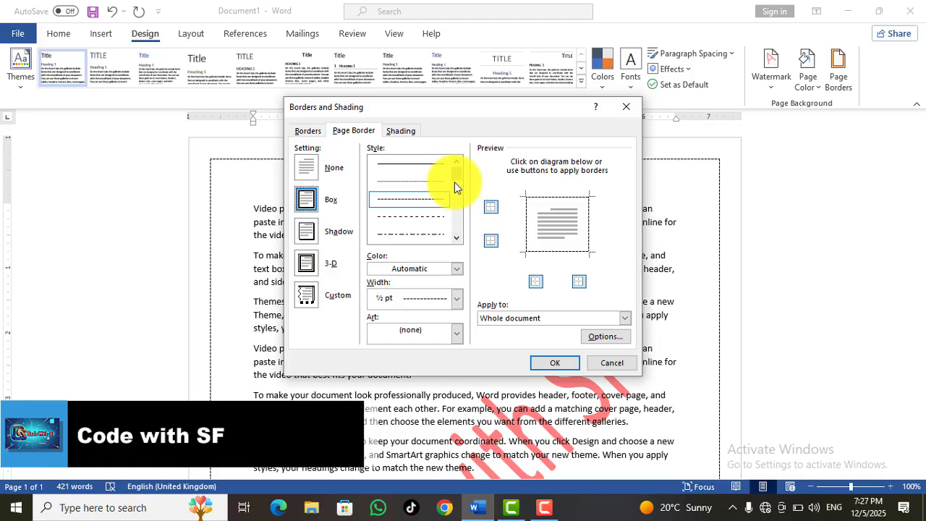
{"action": "left_click_drag", "start_coordinate": [455, 179], "coordinate": [460, 190]}
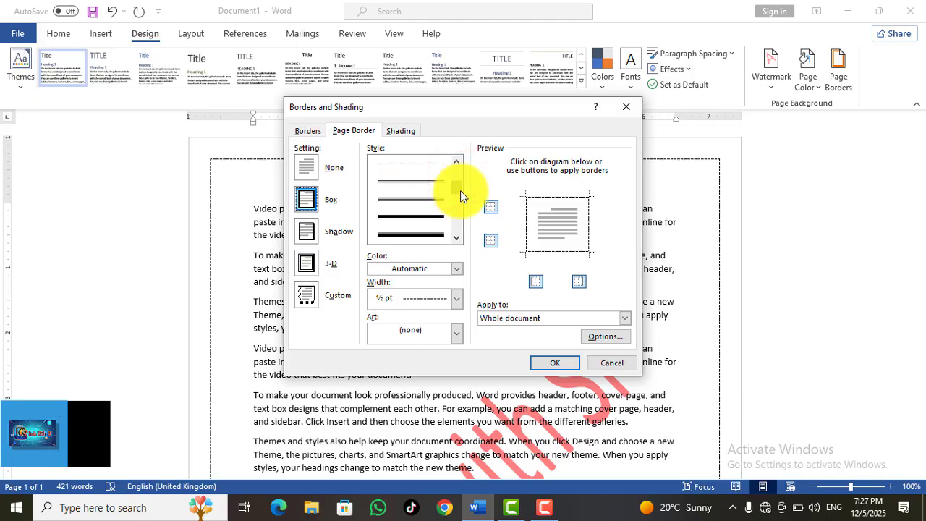
{"action": "left_click", "coordinate": [432, 183]}
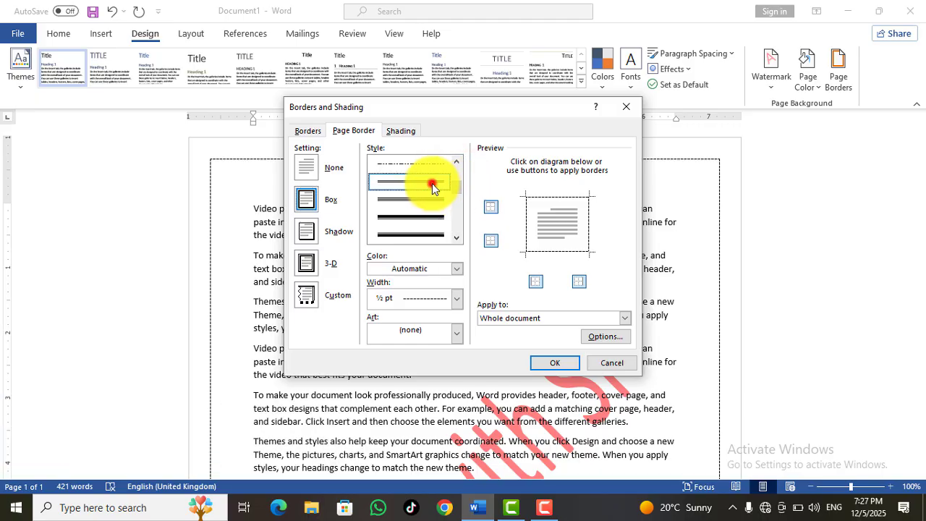
{"action": "left_click", "coordinate": [550, 363]}
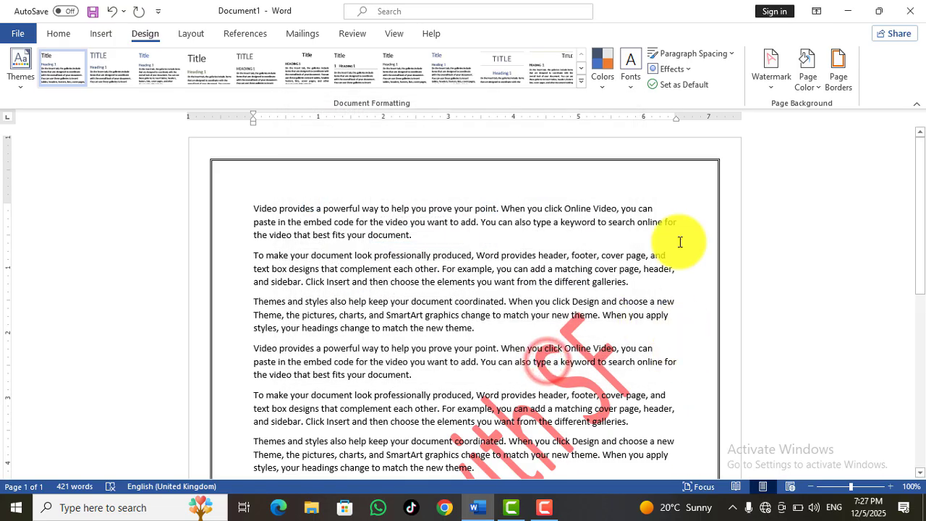
Replace the double-line page border with the thin triple-line style.
{"action": "left_click", "coordinate": [833, 85]}
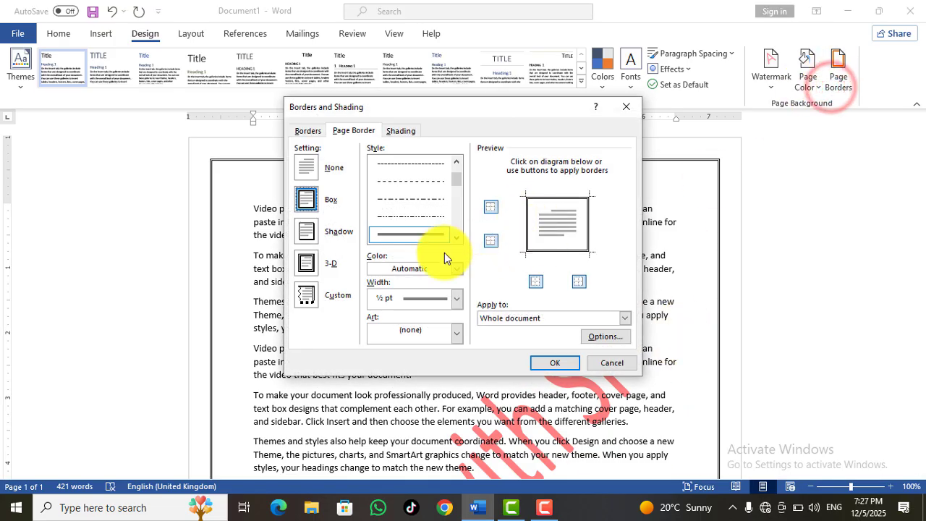
{"action": "left_click_drag", "start_coordinate": [457, 184], "coordinate": [460, 202]}
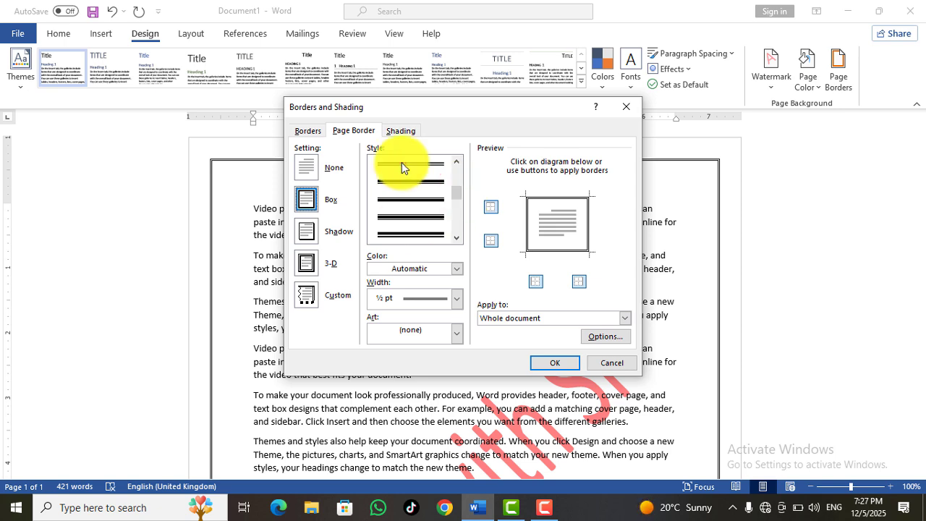
{"action": "left_click", "coordinate": [402, 162]}
{"action": "left_click", "coordinate": [552, 363]}
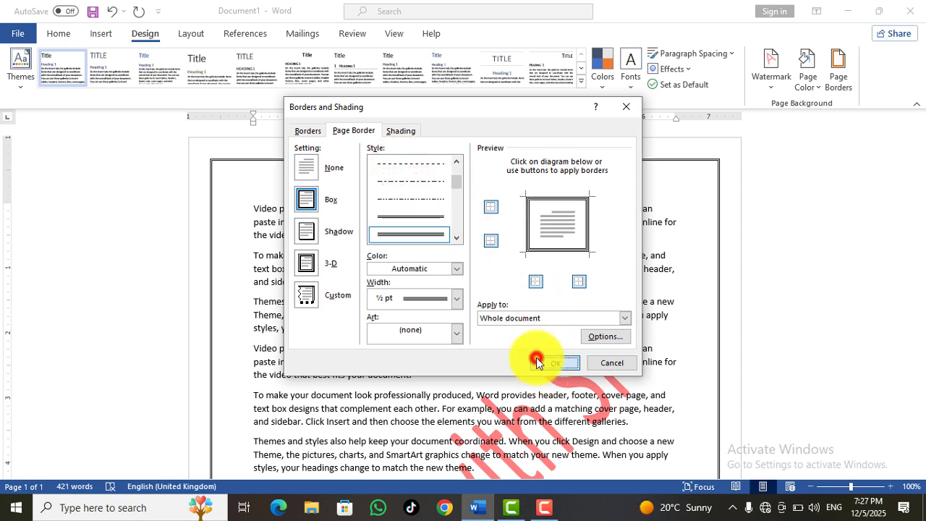
Switch the page border to the style with a thick line between two thin lines.
{"action": "left_click", "coordinate": [854, 70]}
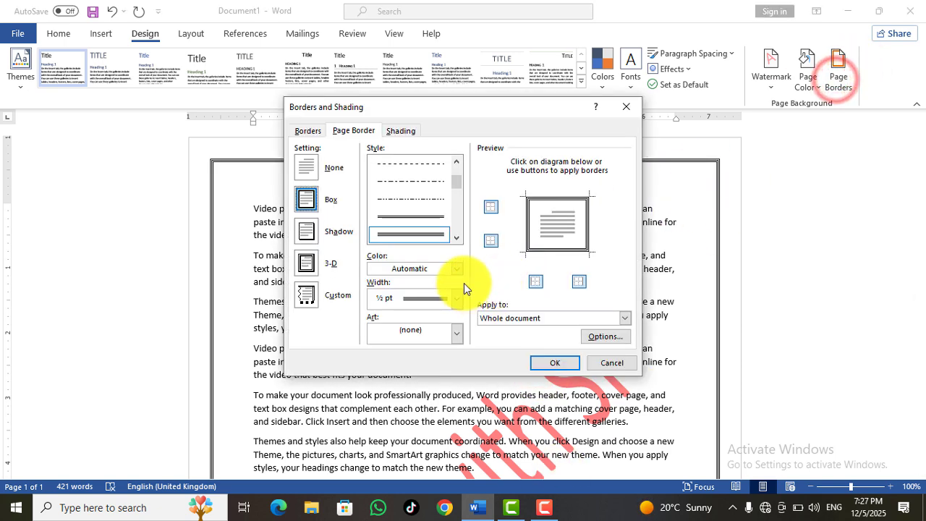
{"action": "left_click", "coordinate": [458, 189]}
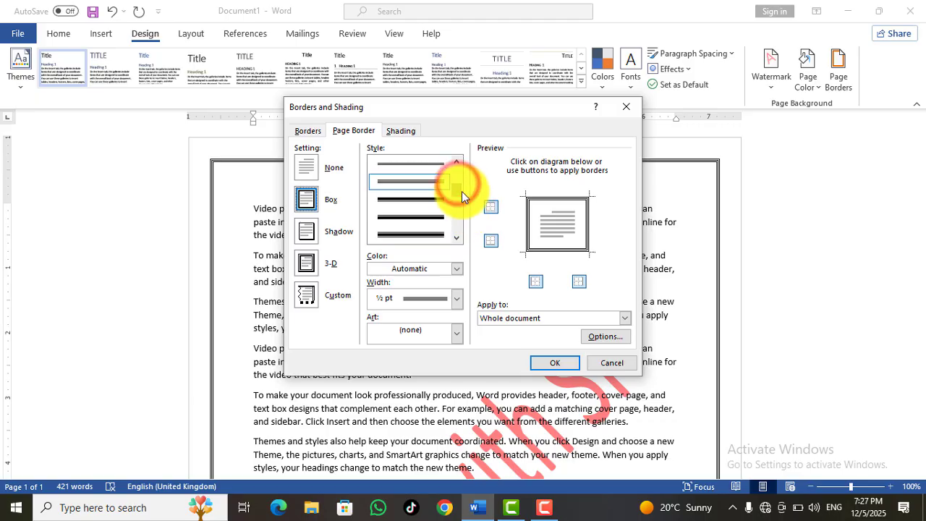
{"action": "left_click", "coordinate": [433, 236]}
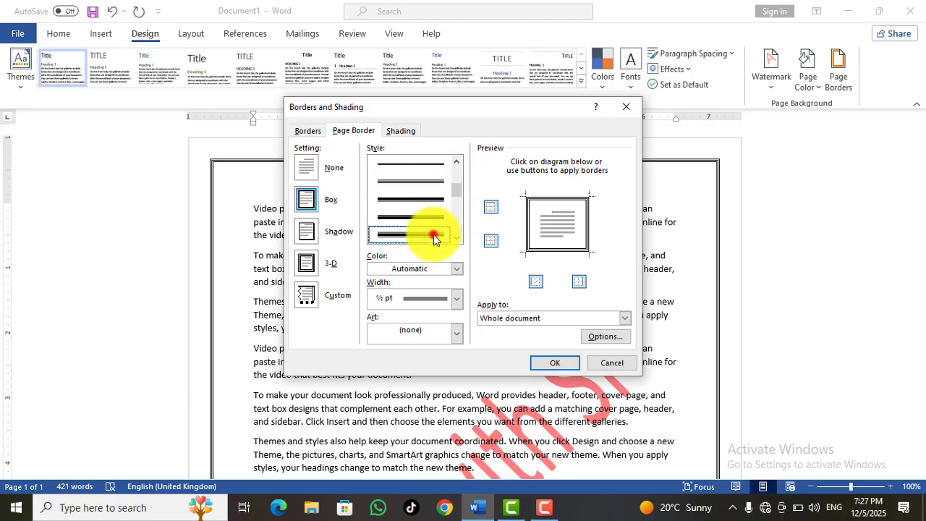
{"action": "left_click", "coordinate": [549, 363]}
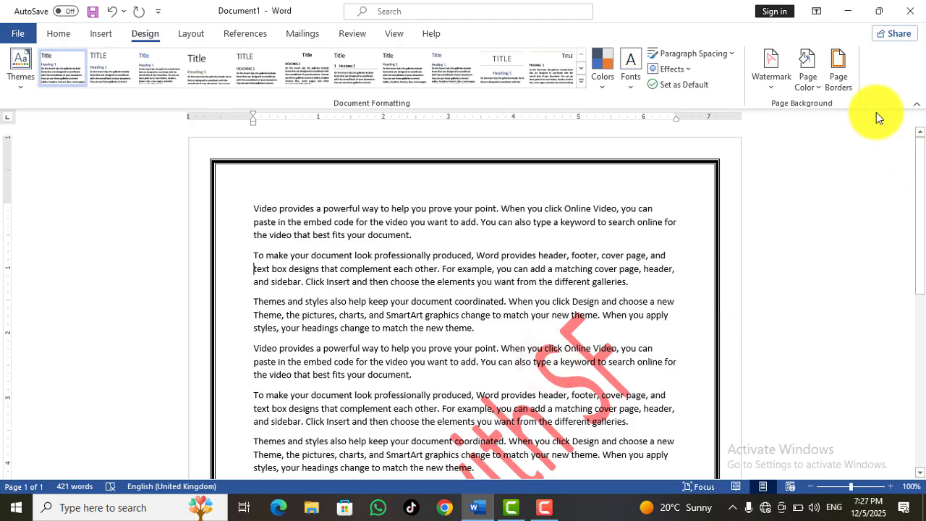
Apply the Shadow setting to the page border and check it at the end of the page.
{"action": "left_click", "coordinate": [840, 73]}
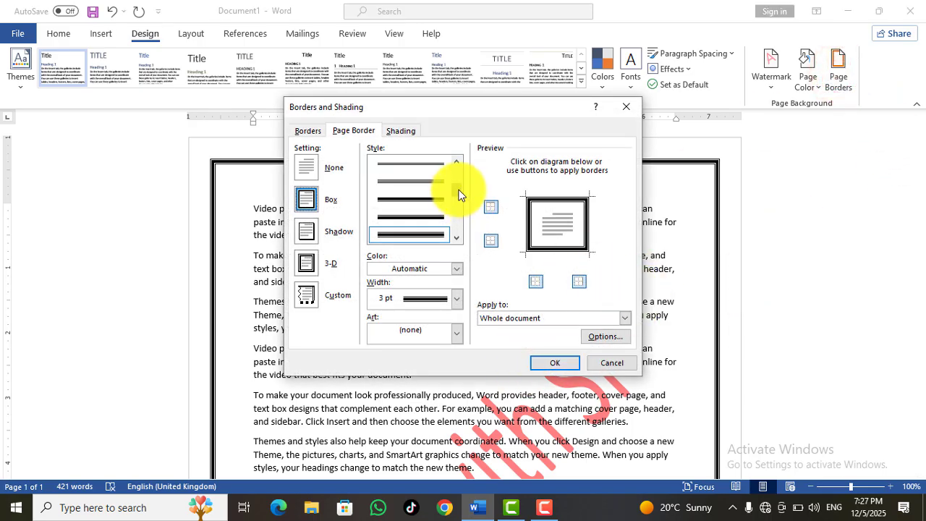
{"action": "scroll", "coordinate": [455, 193], "scroll_direction": "down", "scroll_amount": 2}
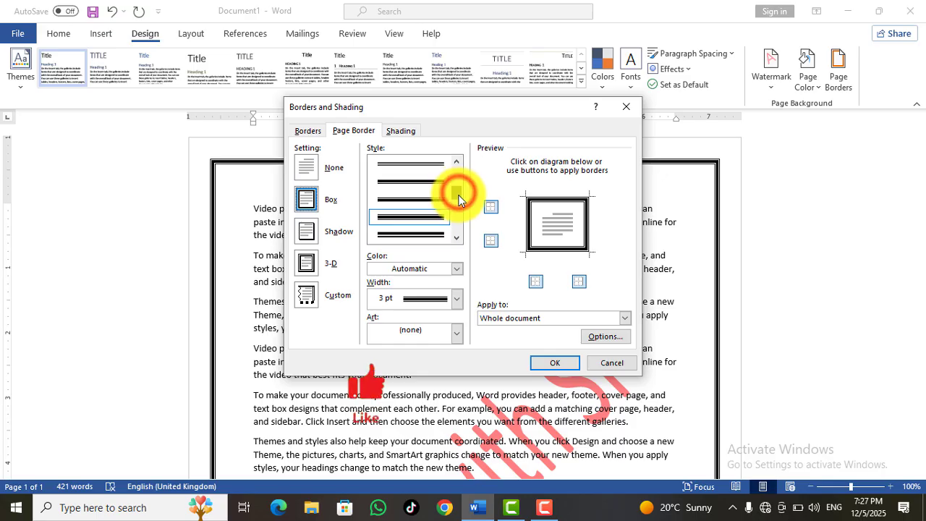
{"action": "left_click", "coordinate": [335, 230]}
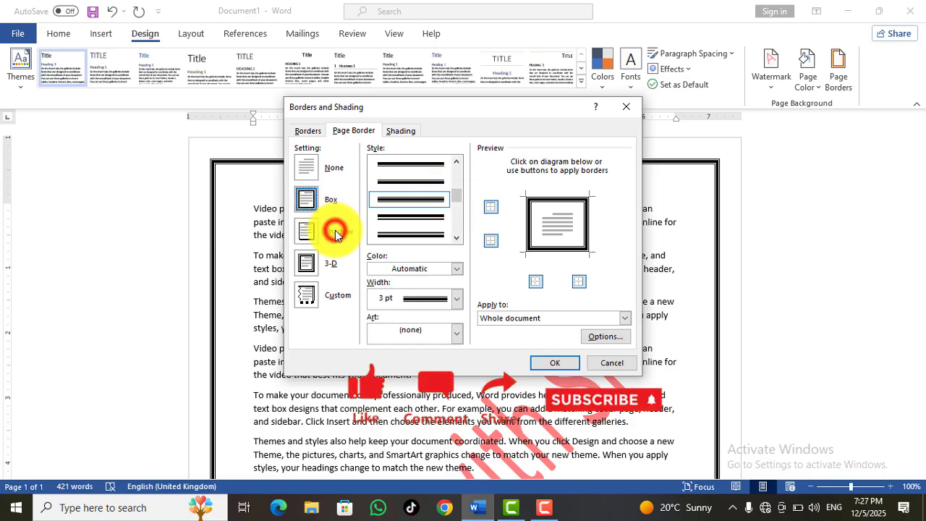
{"action": "left_click", "coordinate": [335, 230]}
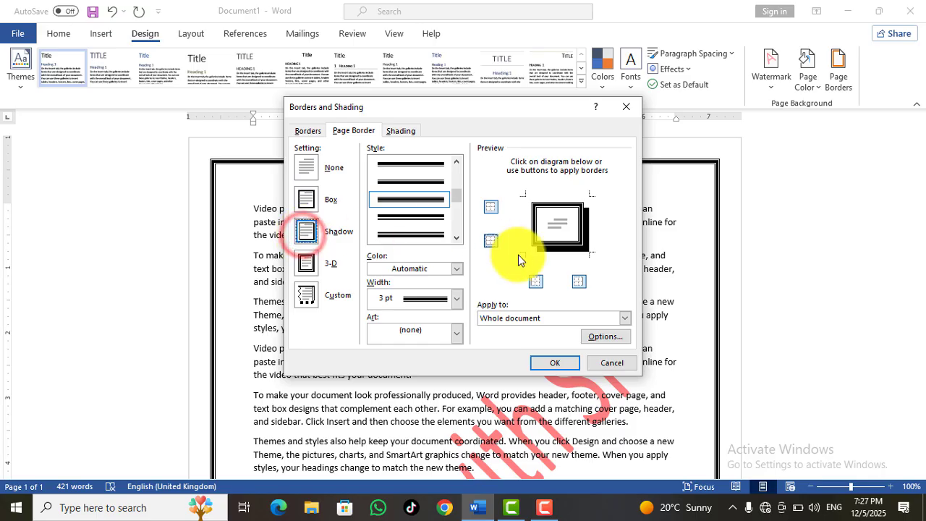
{"action": "left_click", "coordinate": [552, 362]}
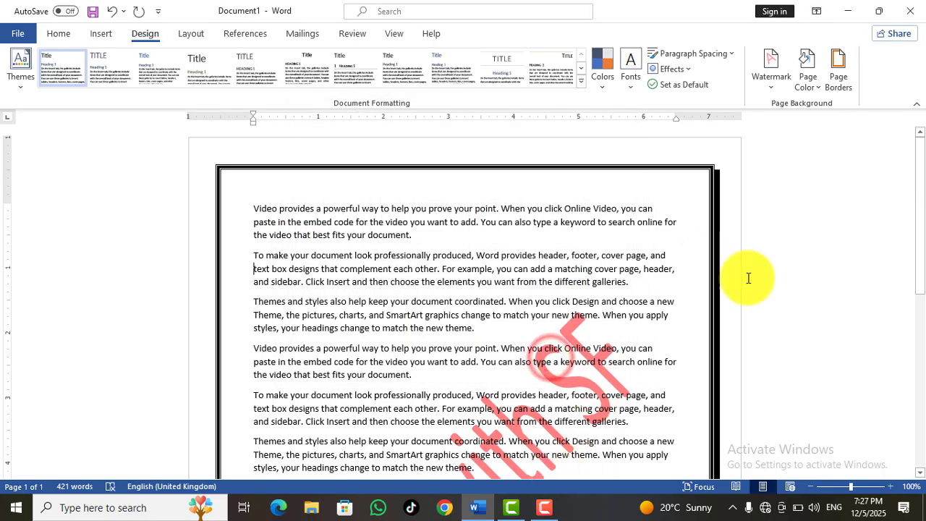
{"action": "left_click_drag", "start_coordinate": [920, 134], "coordinate": [916, 352]}
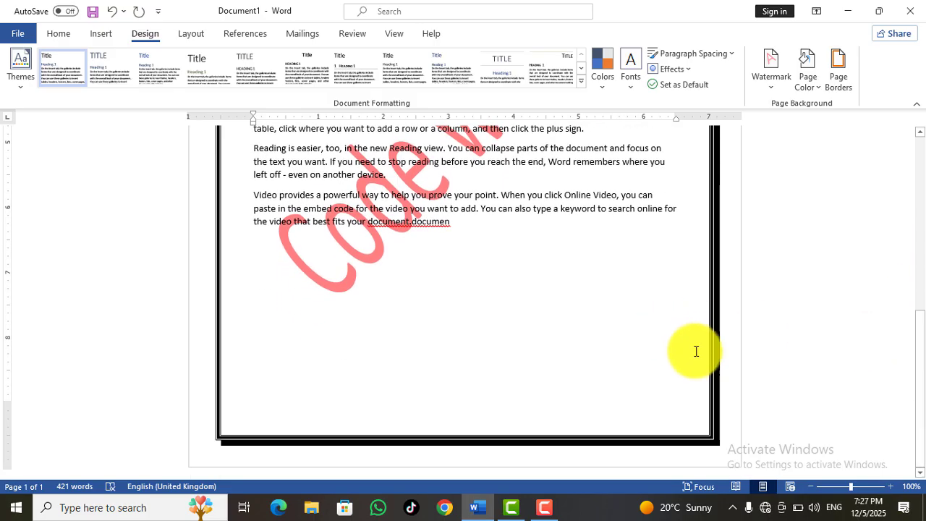
Apply the 3-D setting to the page border and return to the start of the page.
{"action": "left_click", "coordinate": [831, 74]}
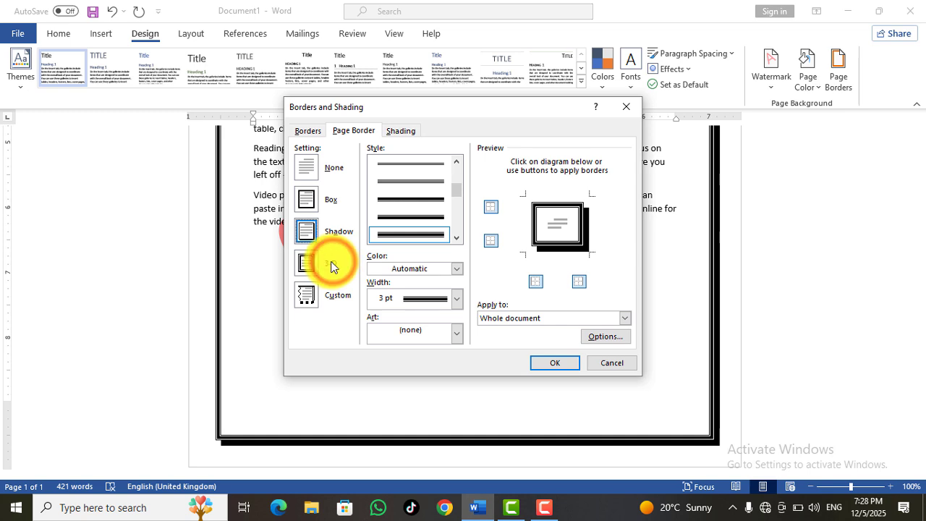
{"action": "left_click", "coordinate": [305, 264]}
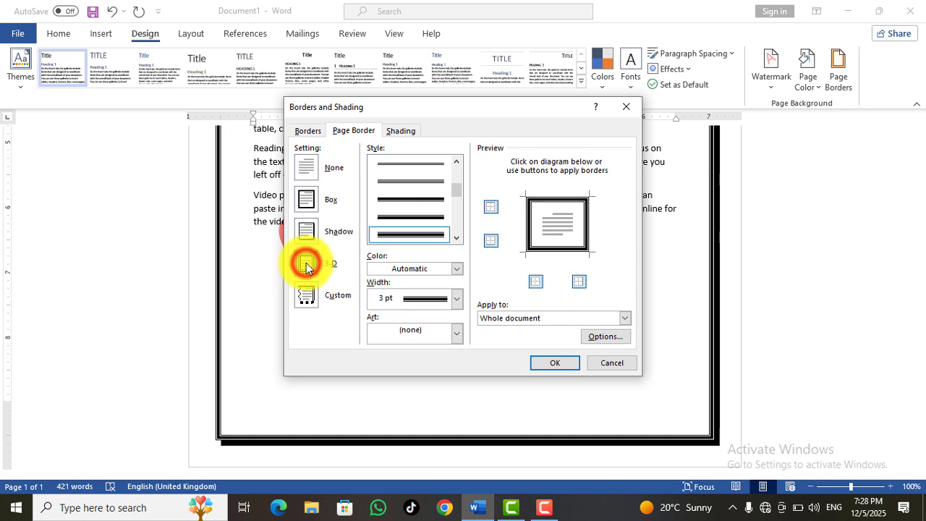
{"action": "left_click", "coordinate": [555, 364]}
{"action": "scroll", "coordinate": [922, 257], "scroll_direction": "up", "scroll_amount": 3}
Apply the Custom setting to the page border, keeping its current line style.
{"action": "left_click", "coordinate": [814, 76]}
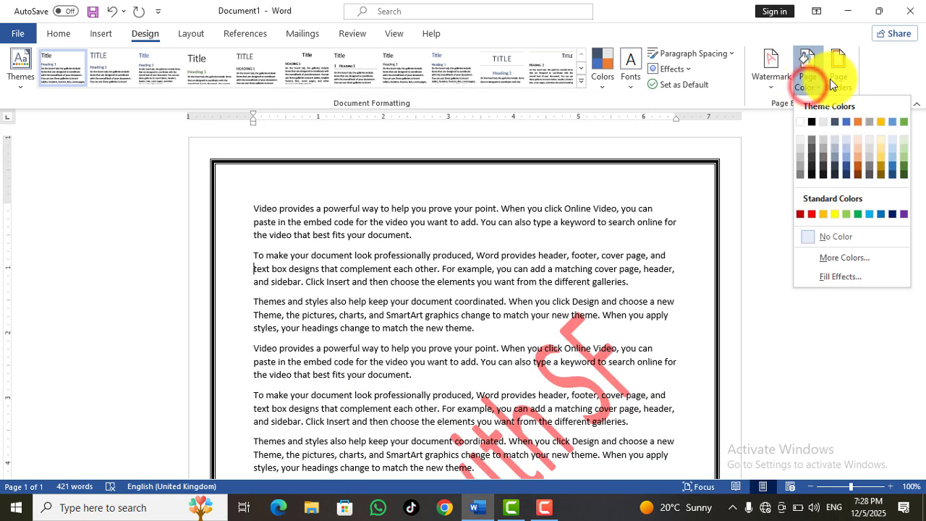
{"action": "left_click", "coordinate": [837, 72]}
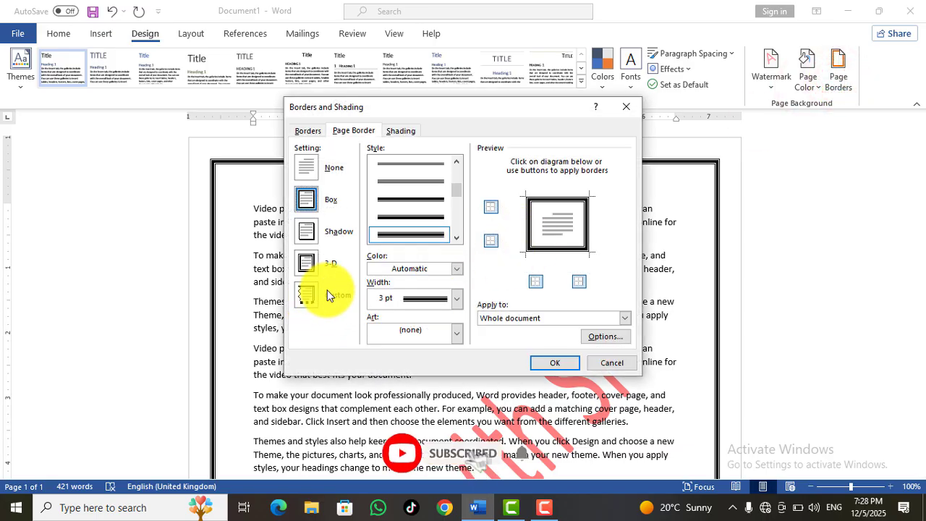
{"action": "left_click", "coordinate": [305, 295]}
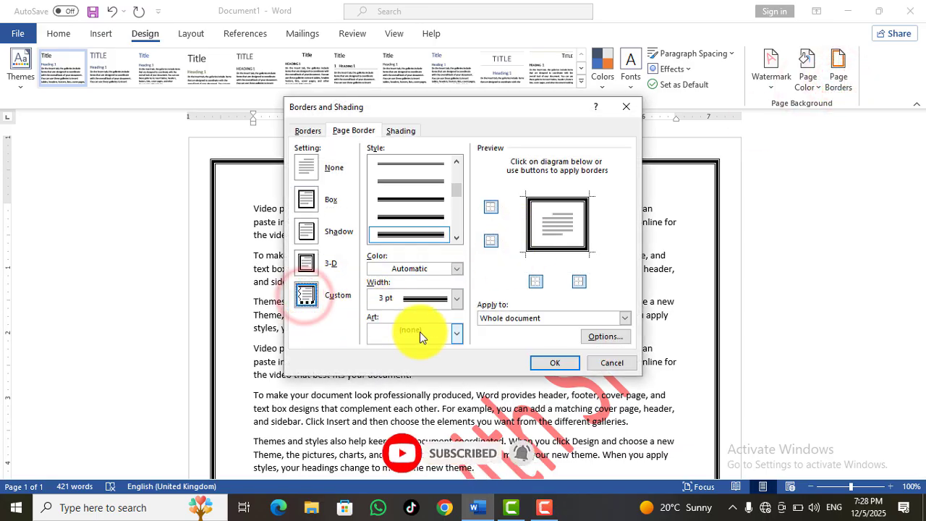
{"action": "left_click", "coordinate": [554, 363]}
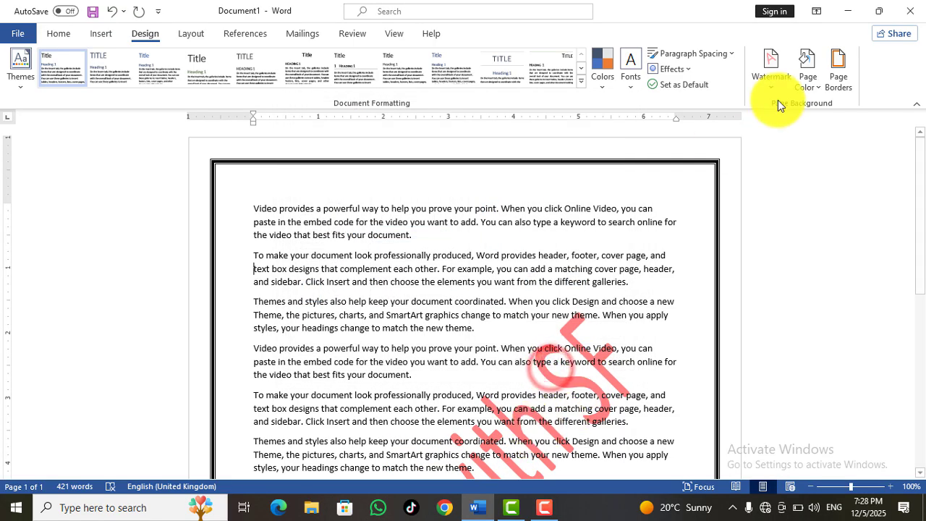
Replace the line border with the red apples art border around the whole document.
{"action": "left_click", "coordinate": [828, 84]}
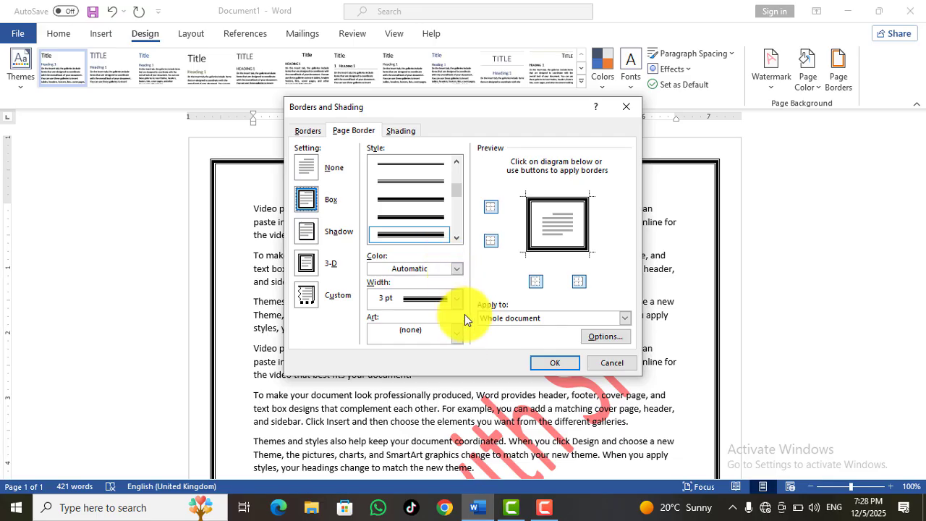
{"action": "left_click", "coordinate": [456, 337]}
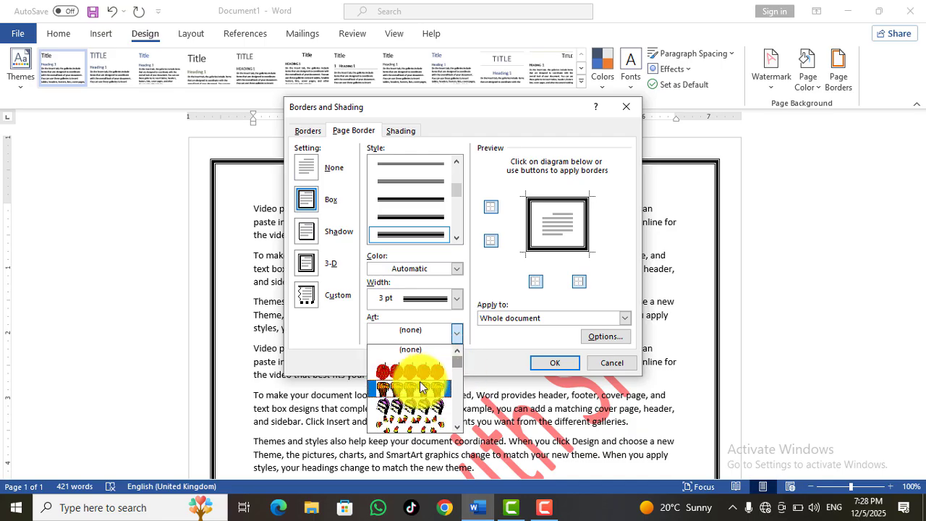
{"action": "left_click", "coordinate": [420, 371]}
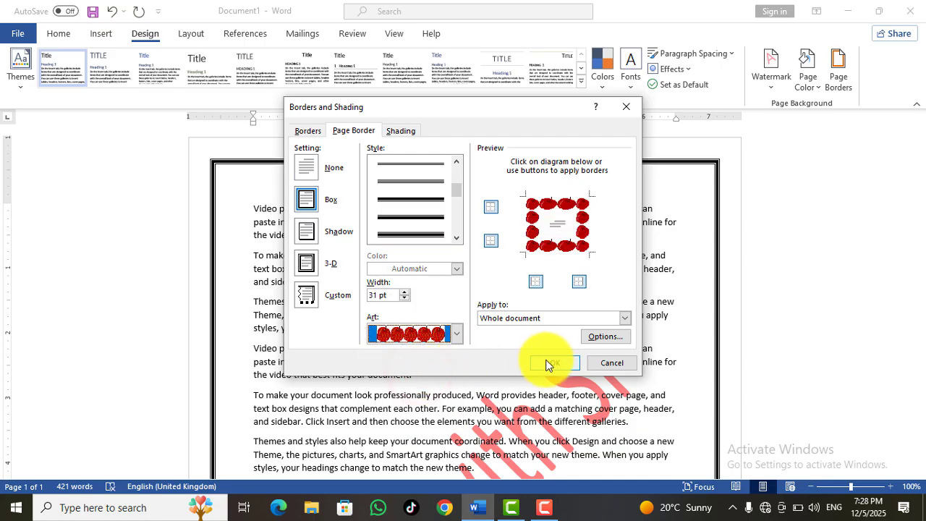
{"action": "left_click", "coordinate": [553, 363]}
{"action": "mouse_move", "coordinate": [920, 217]}
{"action": "left_mouse_down"}
{"action": "mouse_move", "coordinate": [923, 417]}
{"action": "mouse_move", "coordinate": [909, 424]}
{"action": "mouse_move", "coordinate": [904, 217]}
{"action": "left_mouse_up"}
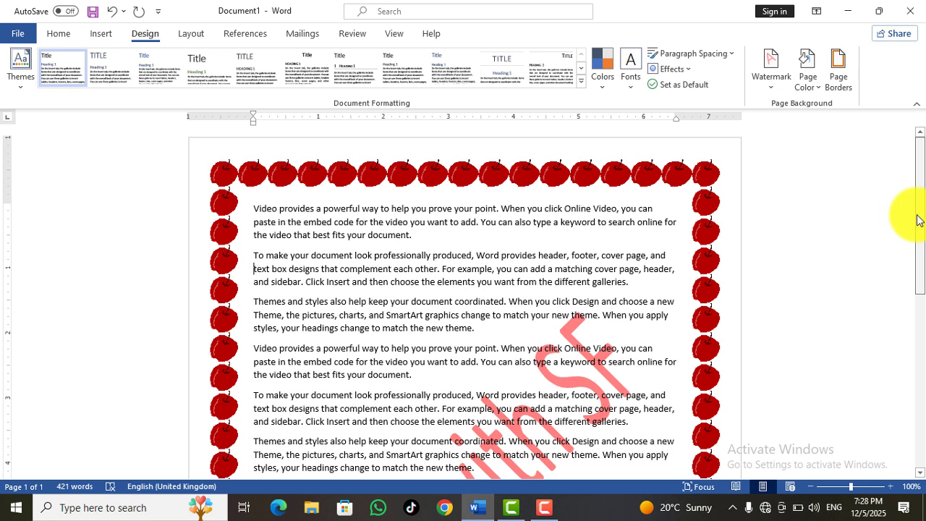
Replace the apple border with the orange-red cube art border and review the page border settings.
{"action": "left_click", "coordinate": [838, 72]}
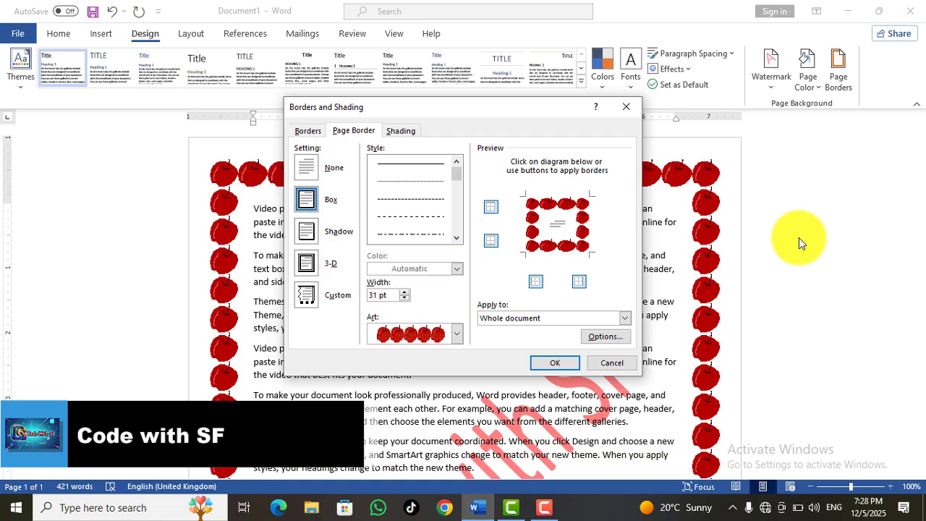
{"action": "left_click", "coordinate": [461, 338]}
{"action": "scroll", "coordinate": [459, 368], "scroll_direction": "down", "scroll_amount": 5}
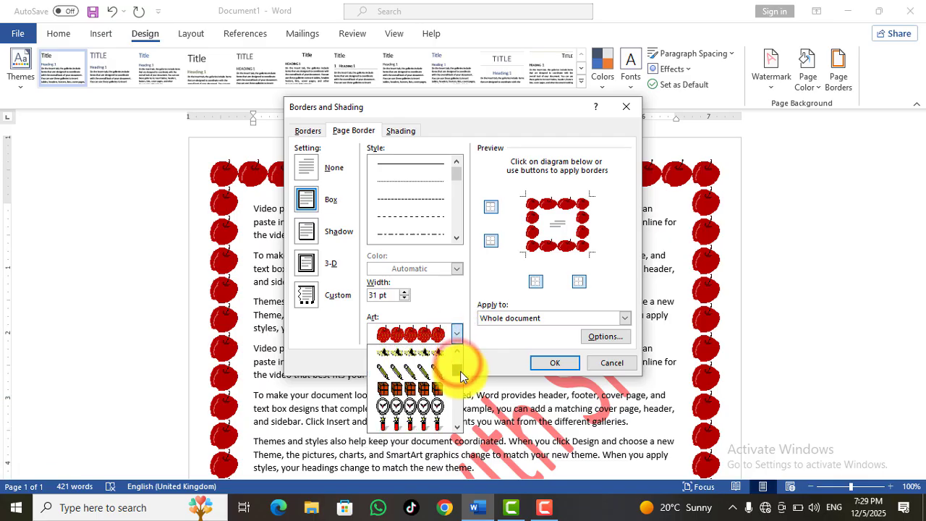
{"action": "left_click", "coordinate": [424, 386]}
{"action": "left_click", "coordinate": [550, 366]}
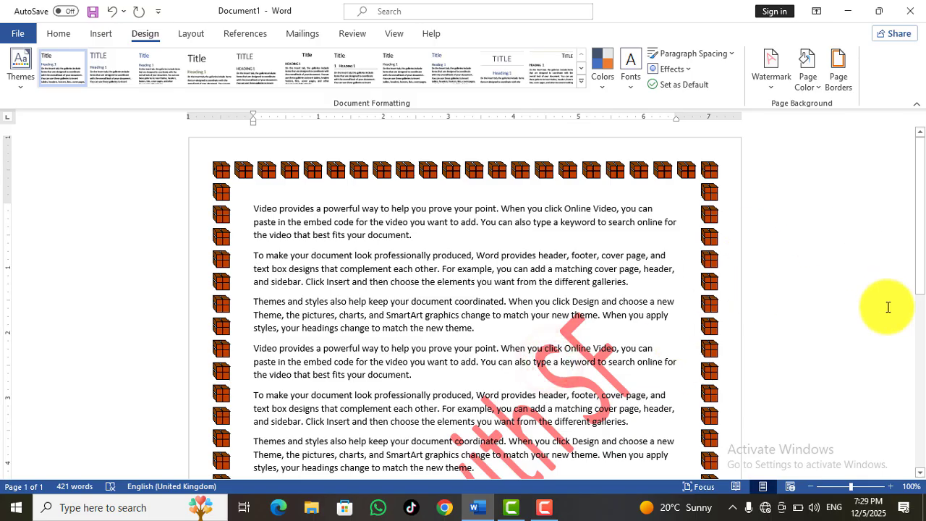
{"action": "left_click_drag", "start_coordinate": [923, 257], "coordinate": [893, 108]}
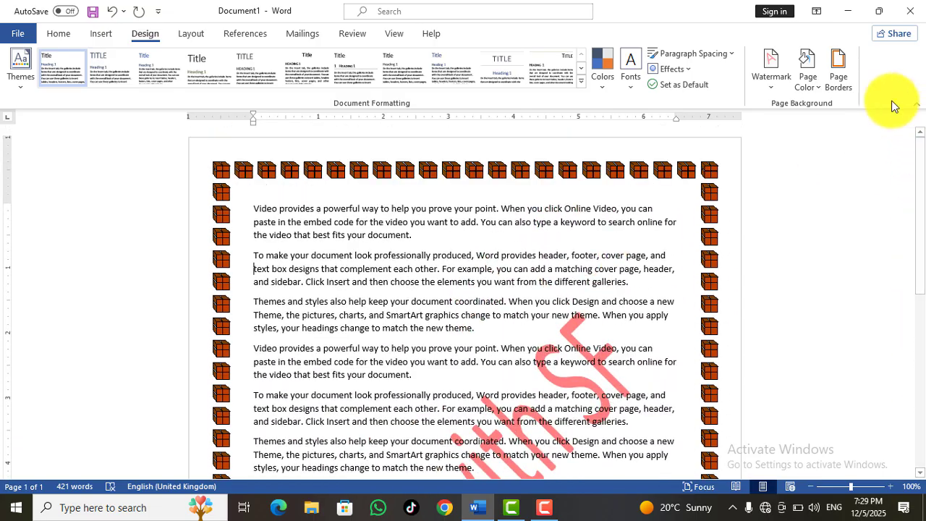
{"action": "left_click", "coordinate": [838, 77]}
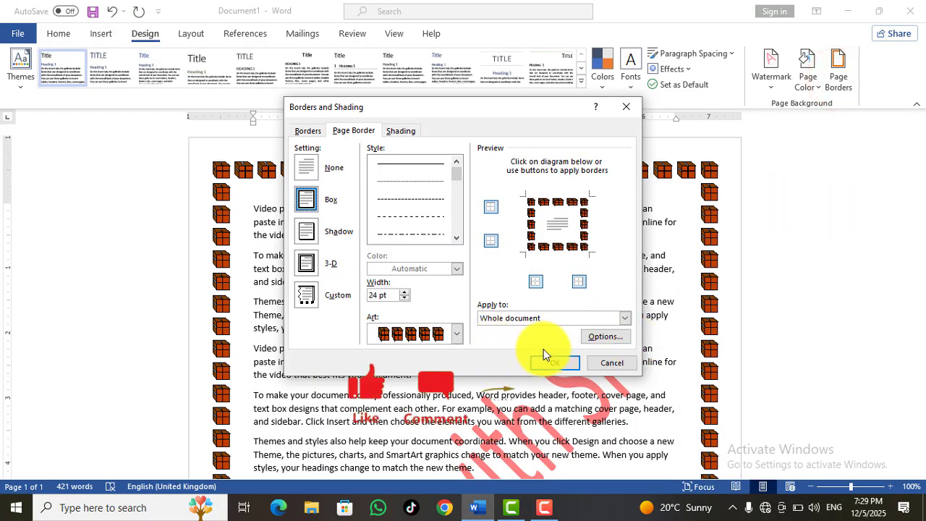
{"action": "left_click", "coordinate": [555, 363]}
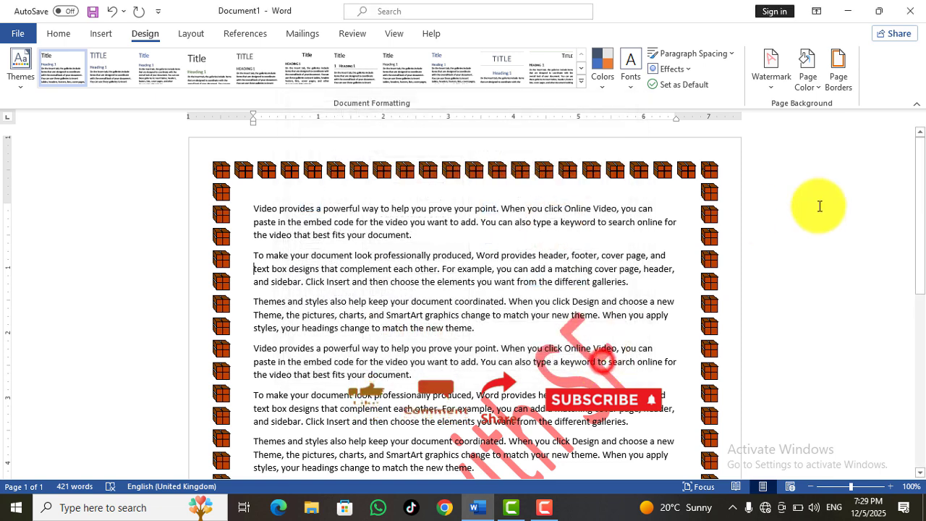